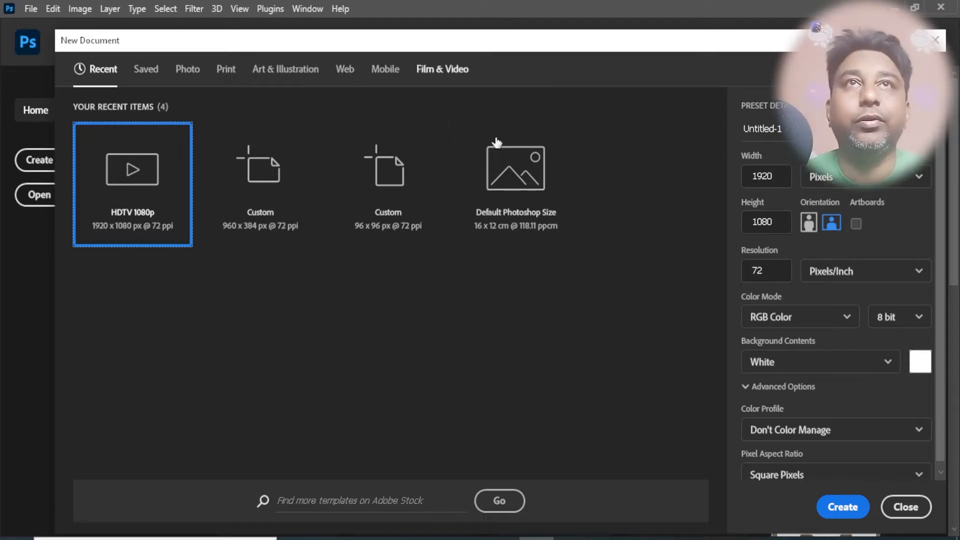
- Create a 1920 x 1080 px HDTV 1080p document with a white background and clear all its guides
{"action": "left_click", "coordinate": [831, 509]}
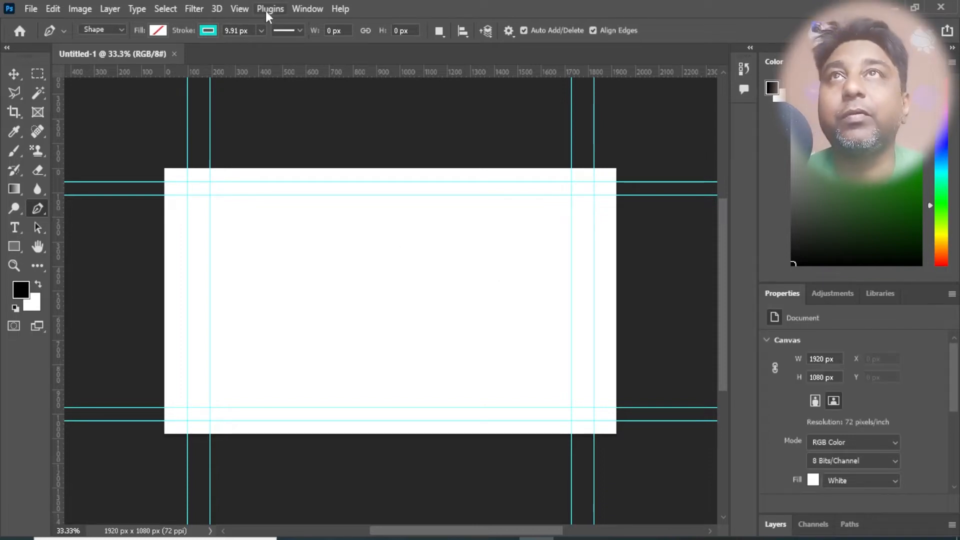
{"action": "left_click", "coordinate": [239, 9]}
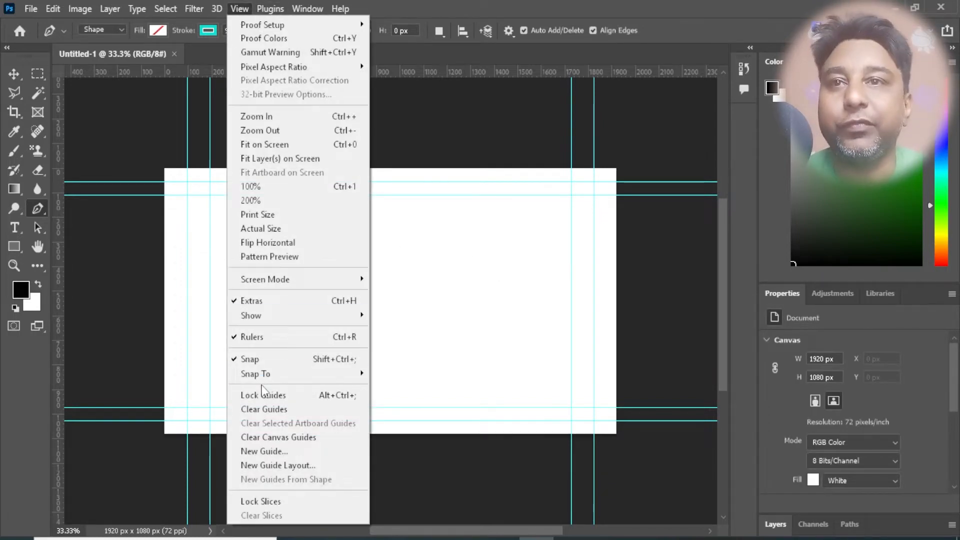
{"action": "left_click", "coordinate": [272, 409]}
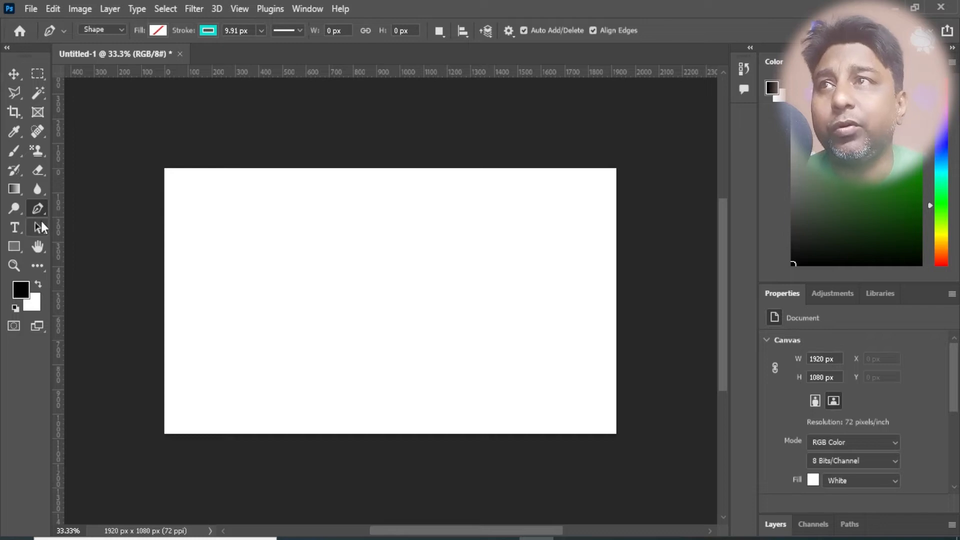
- Draw a near-horizontal line about 1365 px wide across the upper canvas with the Pen tool and make its stroke olive
{"action": "left_click", "coordinate": [233, 219]}
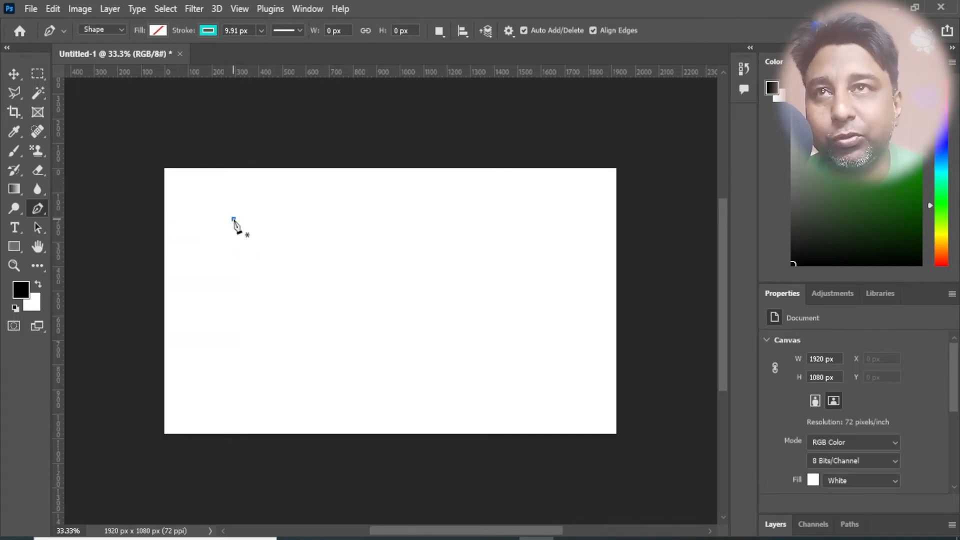
{"action": "left_click", "coordinate": [555, 220]}
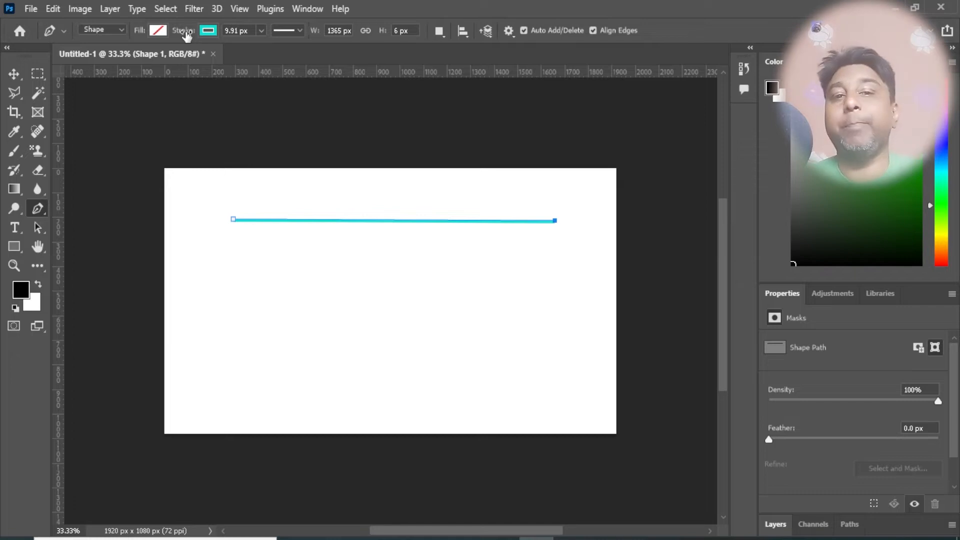
{"action": "left_click", "coordinate": [214, 32]}
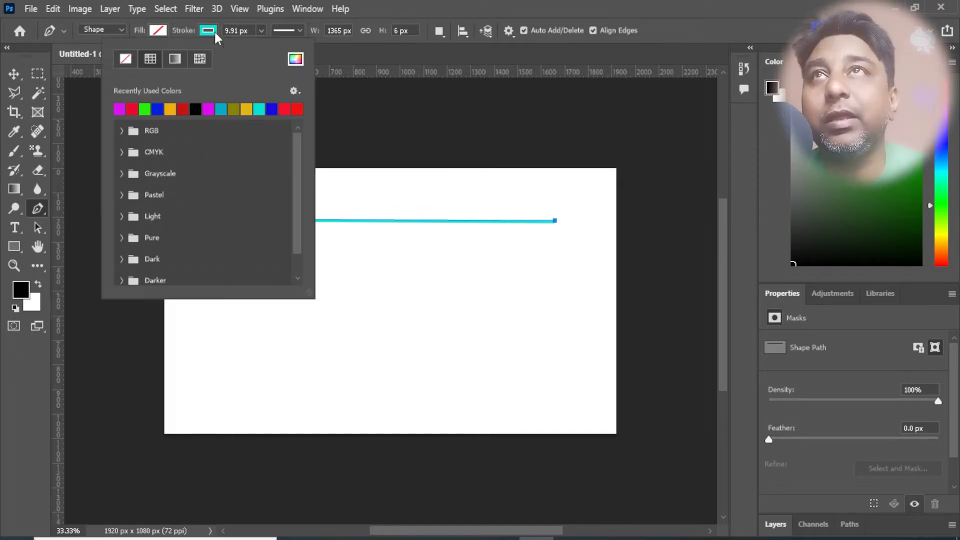
{"action": "left_click", "coordinate": [170, 109]}
{"action": "left_click", "coordinate": [182, 109]}
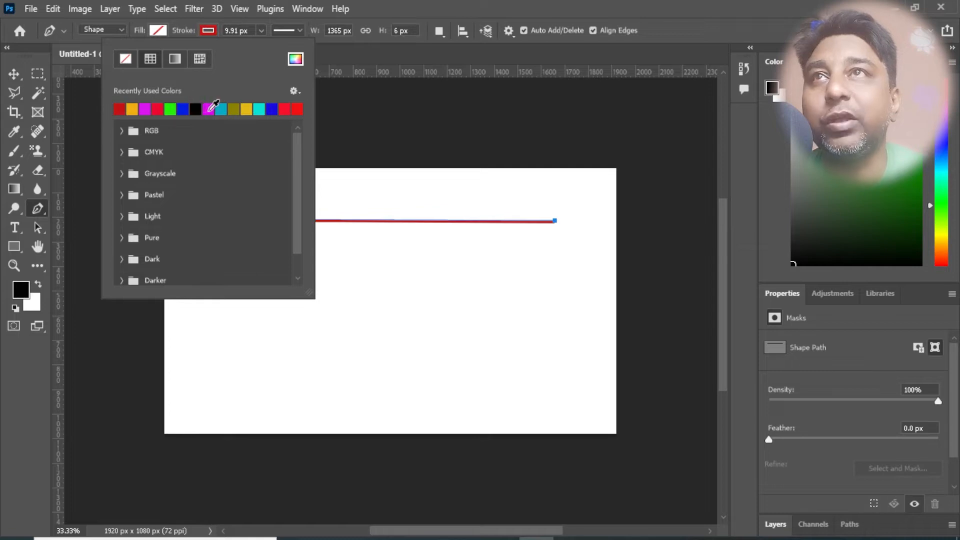
{"action": "left_click", "coordinate": [209, 108]}
{"action": "left_click", "coordinate": [234, 108]}
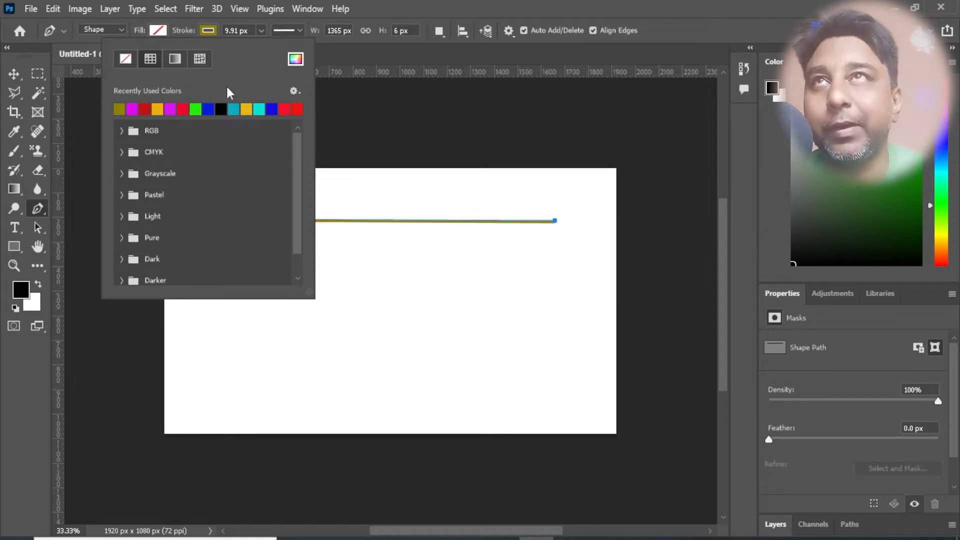
{"action": "left_click", "coordinate": [214, 31]}
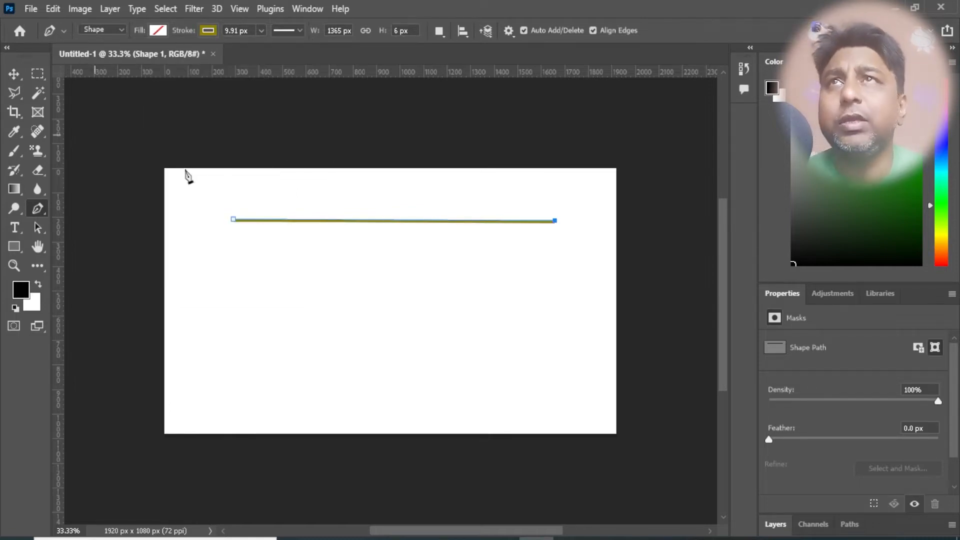
- Thicken the line's stroke to about 254.77 px and try the dashed and dotted stroke types, returning to solid
{"action": "left_click", "coordinate": [261, 34]}
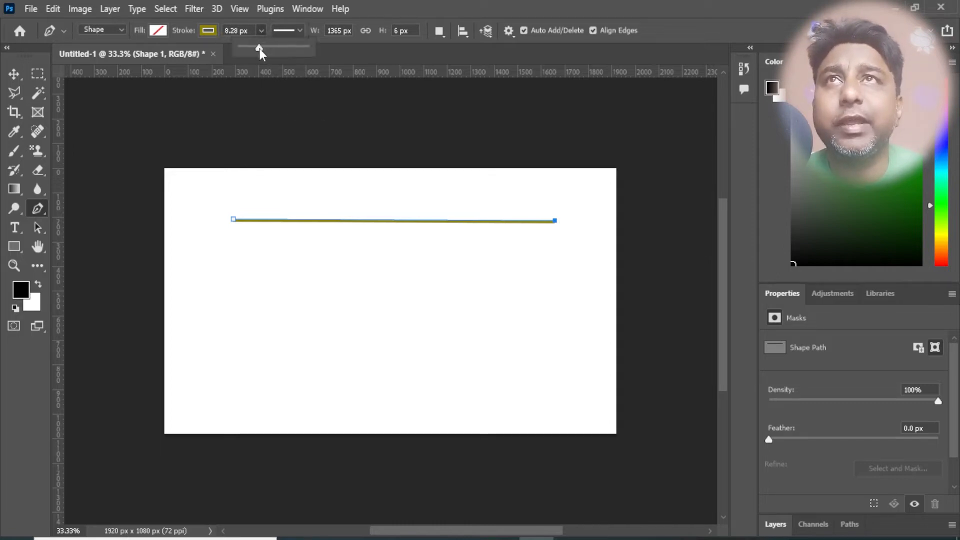
{"action": "left_click_drag", "start_coordinate": [259, 49], "coordinate": [303, 51]}
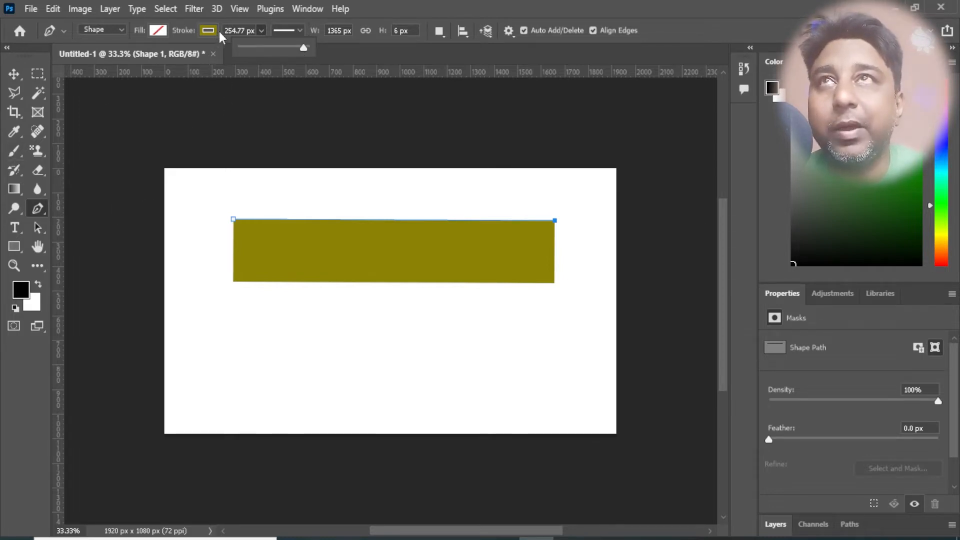
{"action": "left_click", "coordinate": [298, 30]}
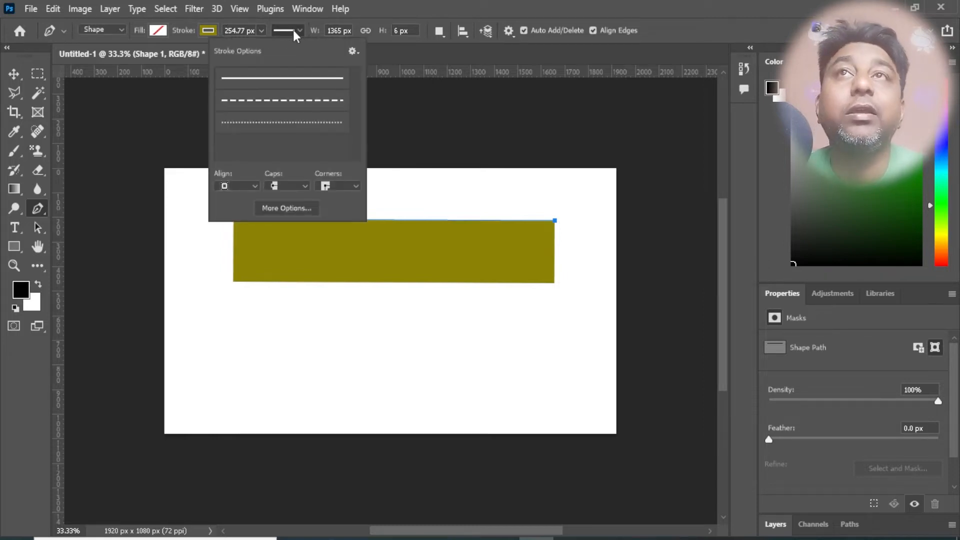
{"action": "left_click", "coordinate": [321, 85]}
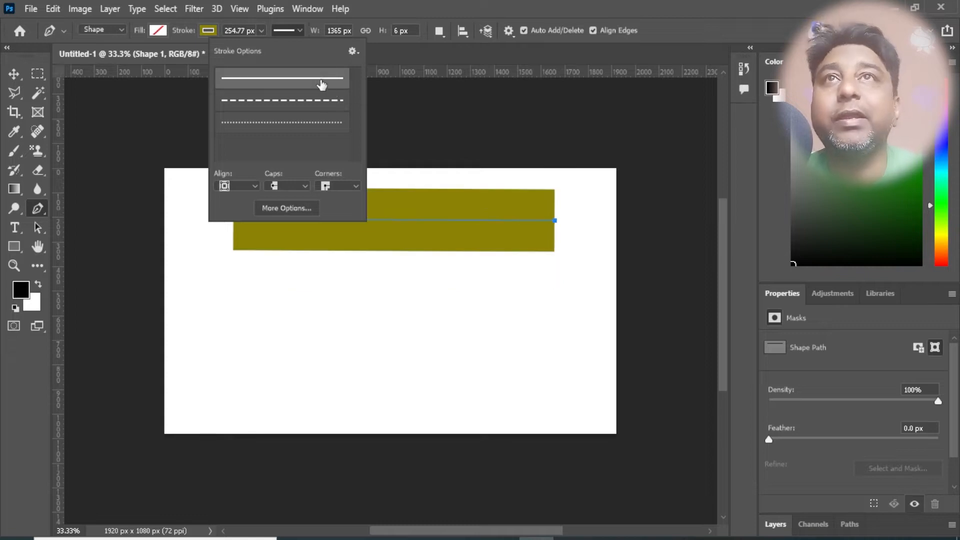
{"action": "left_click", "coordinate": [283, 105]}
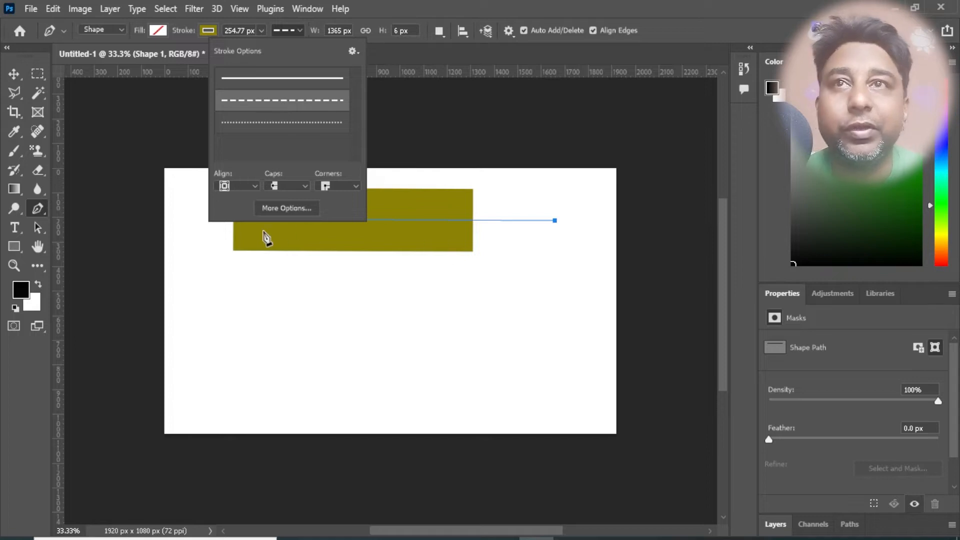
{"action": "left_click", "coordinate": [296, 124]}
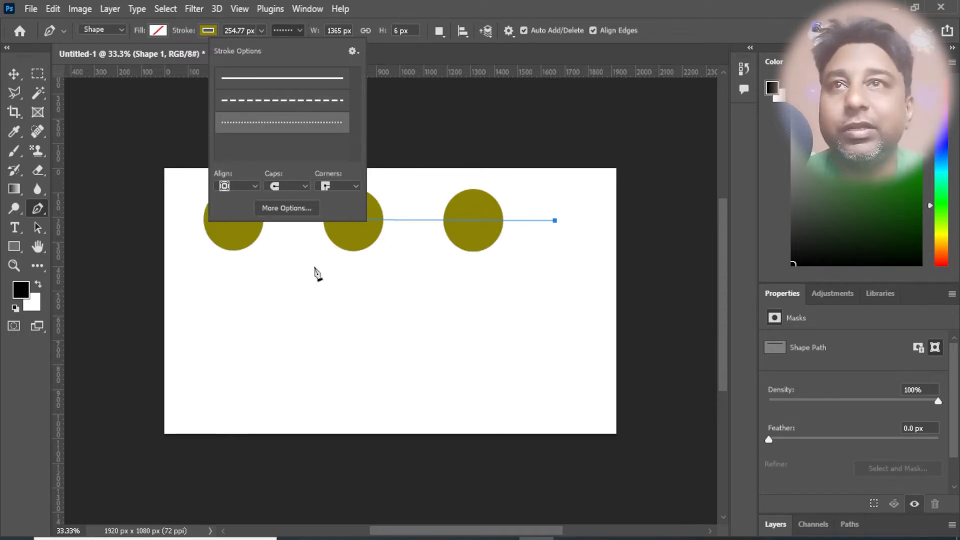
{"action": "left_click", "coordinate": [262, 82]}
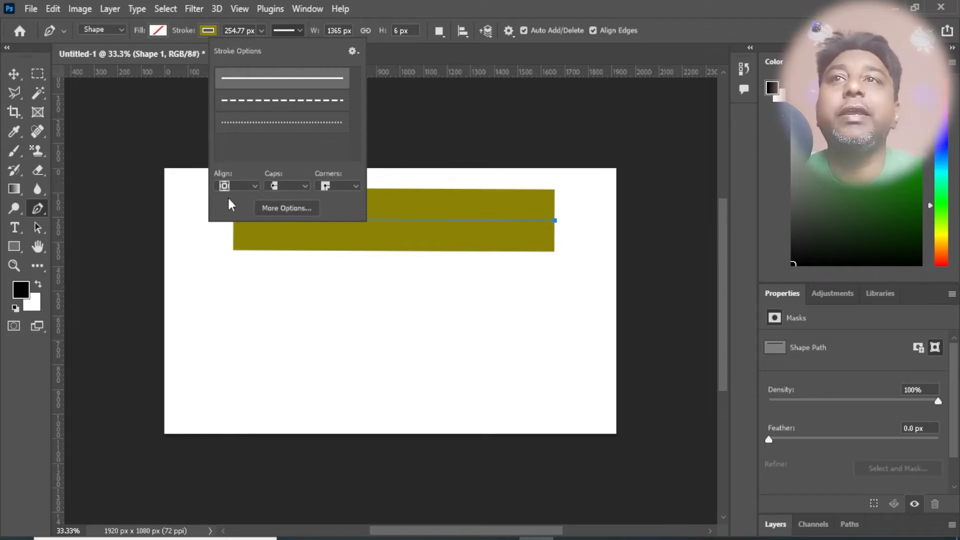
- Align the line's stroke to the inside of the path and reduce its stroke width to 0 px
{"action": "left_click", "coordinate": [250, 186]}
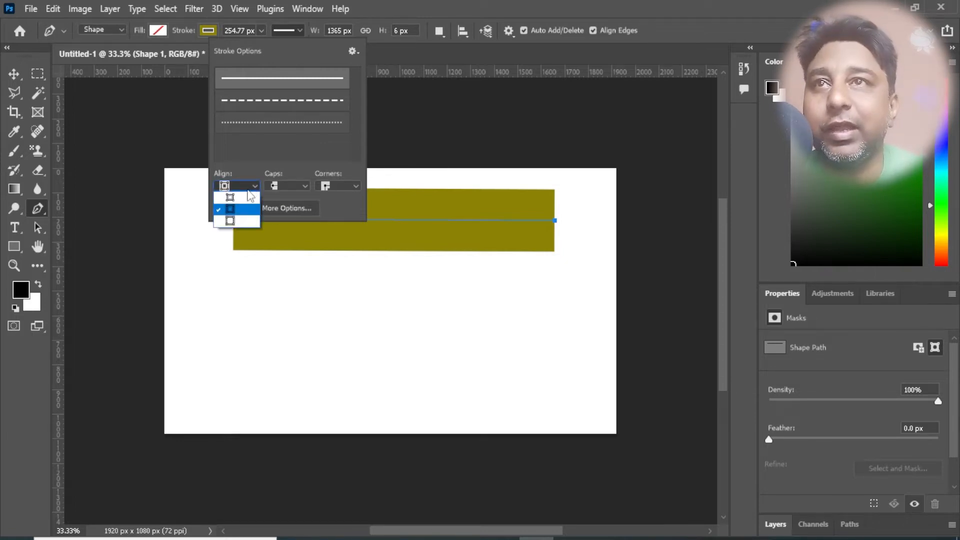
{"action": "left_click", "coordinate": [244, 199]}
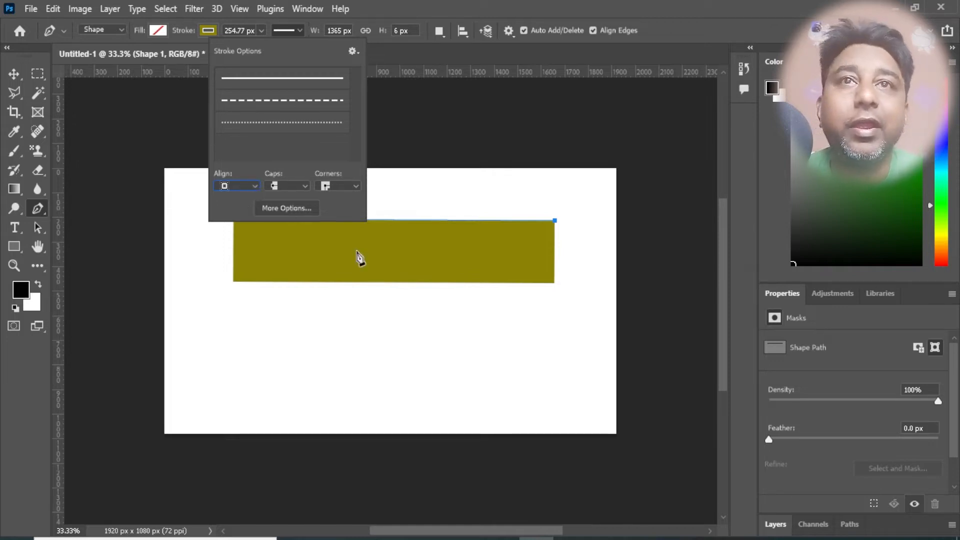
{"action": "left_click", "coordinate": [395, 221]}
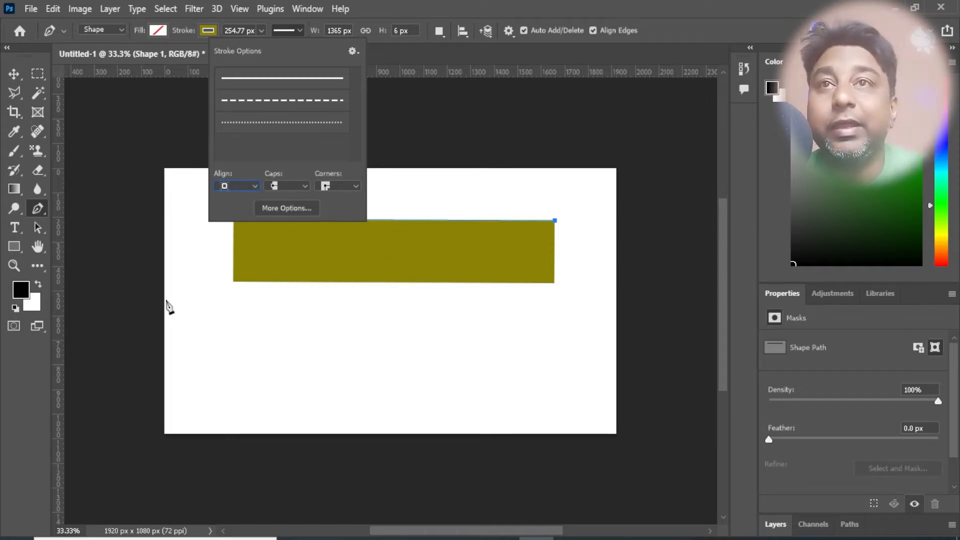
{"action": "left_click", "coordinate": [263, 31]}
{"action": "left_click_drag", "start_coordinate": [263, 47], "coordinate": [128, 100]}
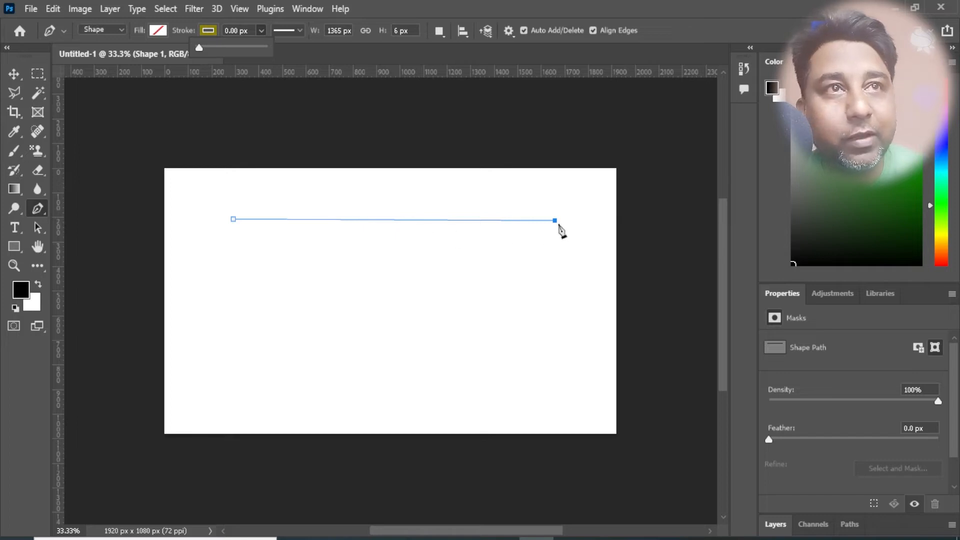
- Extend the line with two more straight segments into a zigzag path about 477 px high
{"action": "left_click", "coordinate": [233, 219]}
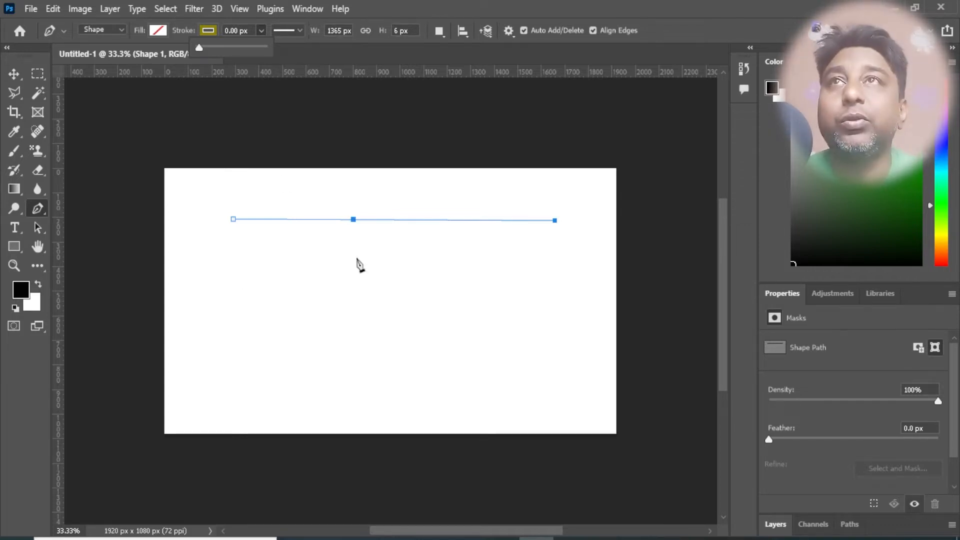
{"action": "left_click", "coordinate": [256, 296]}
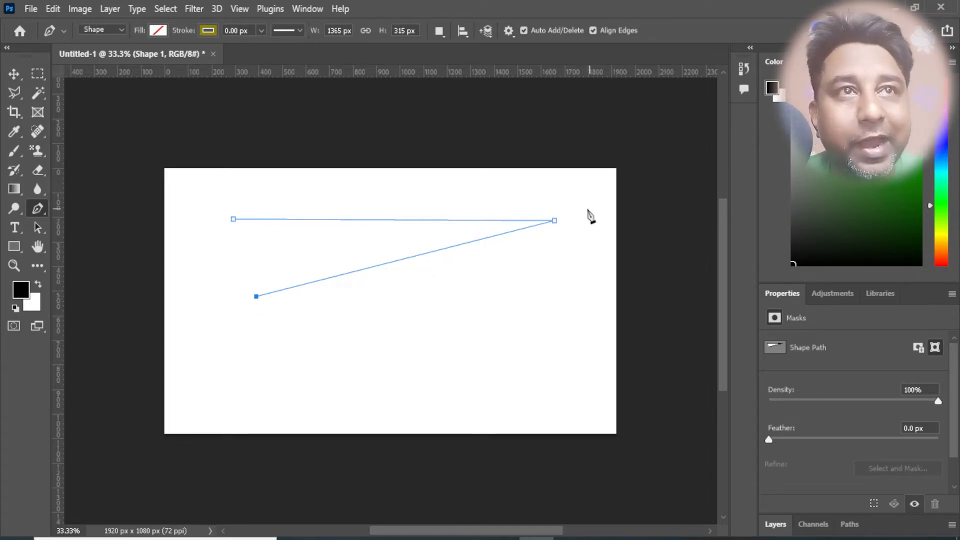
{"action": "left_click", "coordinate": [550, 336]}
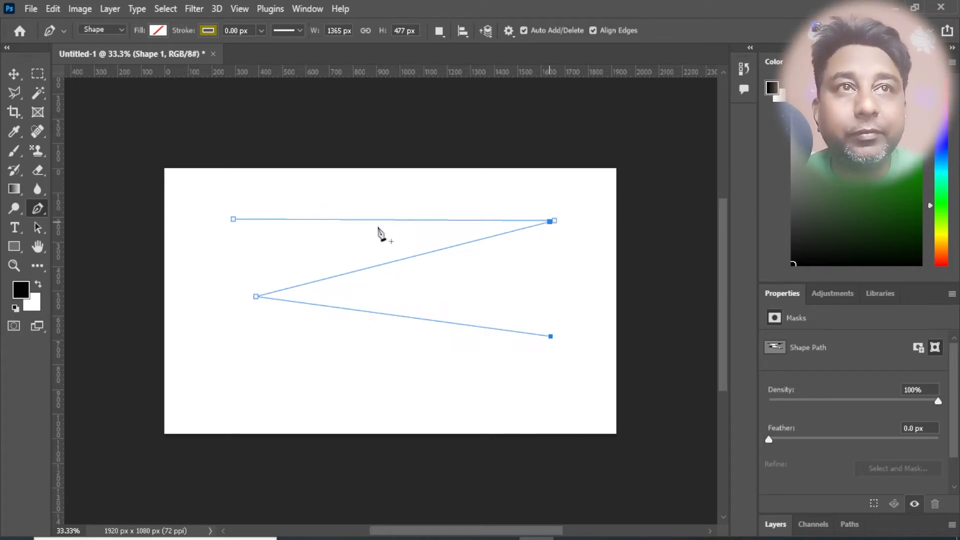
- Set the zigzag path's stroke width to about 35.84 px, keeping the olive colour
{"action": "left_click", "coordinate": [209, 31]}
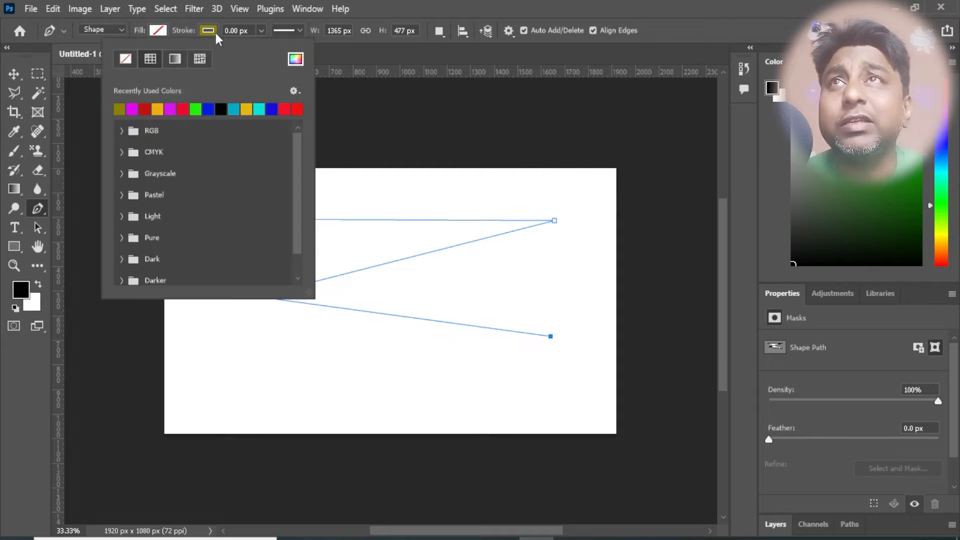
{"action": "left_click", "coordinate": [216, 35]}
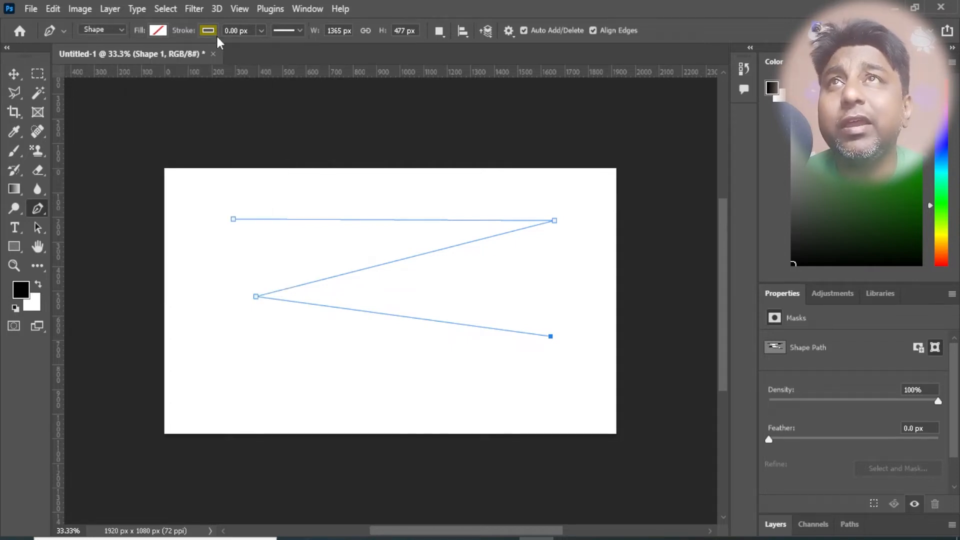
{"action": "left_click", "coordinate": [261, 31]}
{"action": "mouse_move", "coordinate": [262, 49]}
{"action": "left_mouse_down"}
{"action": "mouse_move", "coordinate": [323, 62]}
{"action": "mouse_move", "coordinate": [309, 73]}
{"action": "left_mouse_up"}
{"action": "left_click", "coordinate": [327, 307]}
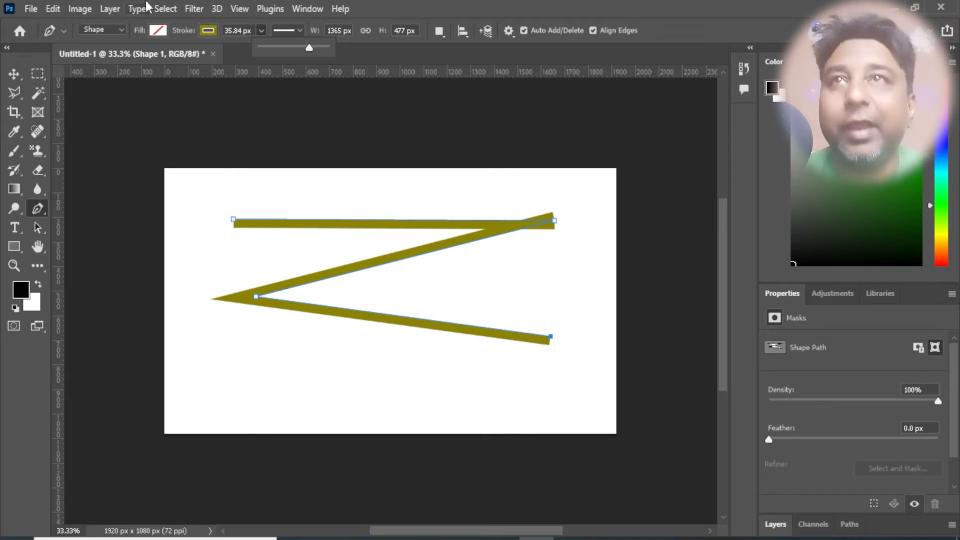
- Align the zigzag's stroke to the centre of its path
{"action": "left_click", "coordinate": [296, 29]}
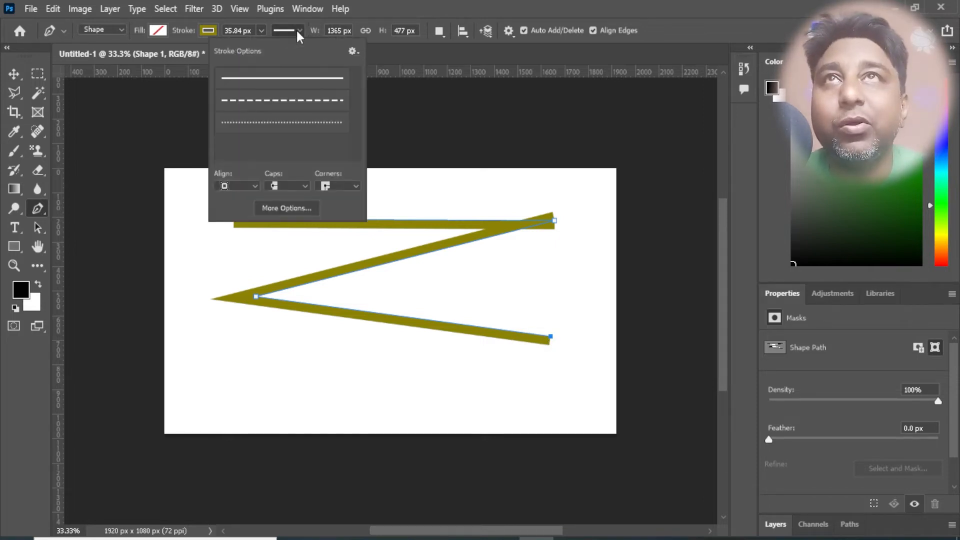
{"action": "left_click", "coordinate": [239, 188]}
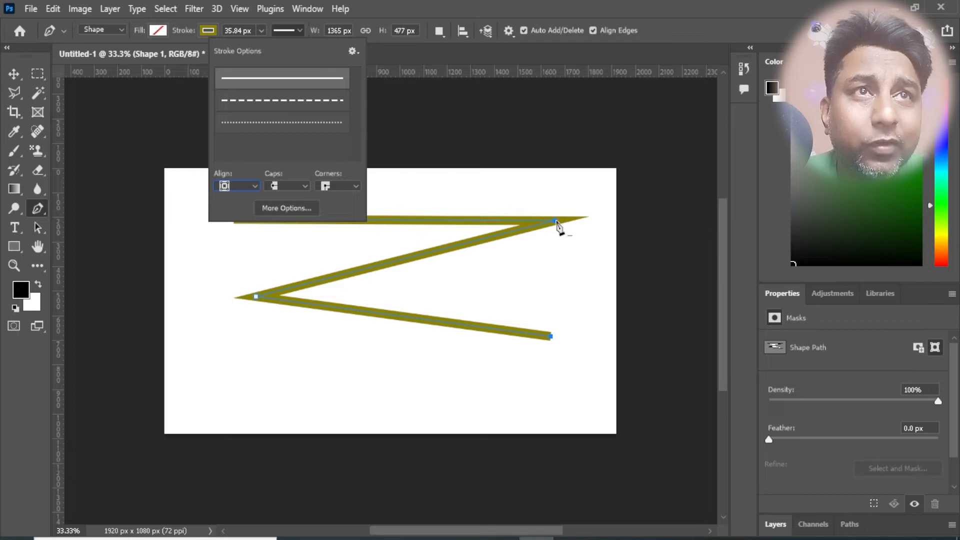
{"action": "left_click", "coordinate": [315, 282]}
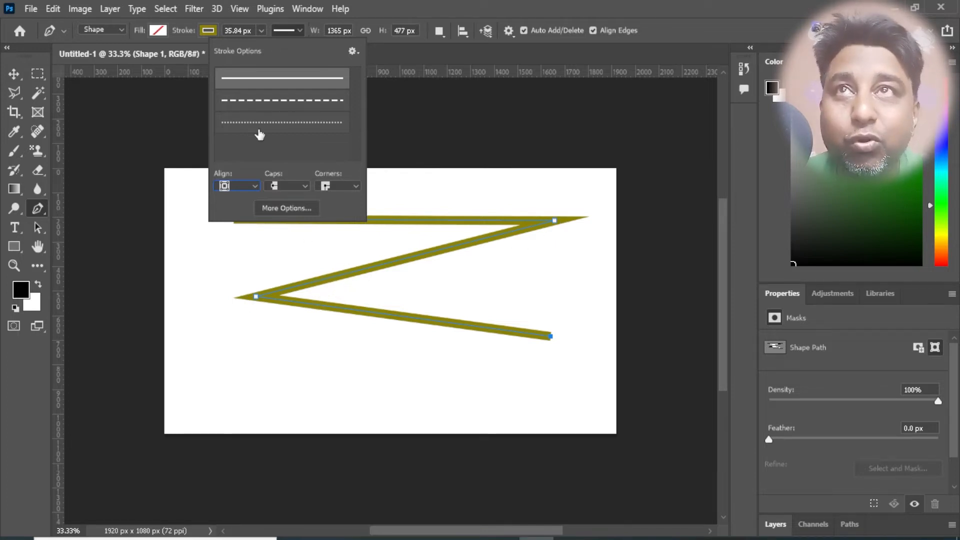
- Try a stroke width of about 166.15 px on the zigzag and settle on about 35.20 px
{"action": "left_click", "coordinate": [261, 31]}
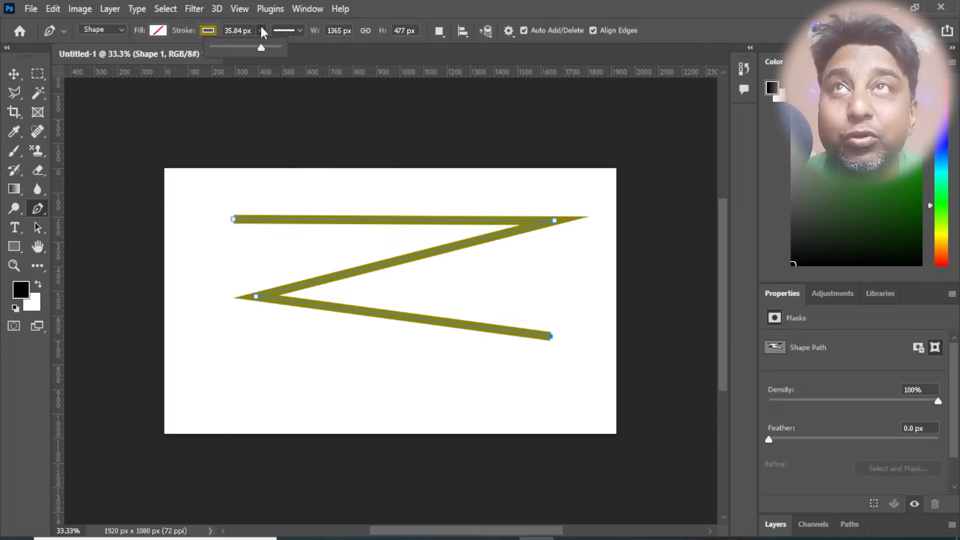
{"action": "left_click_drag", "start_coordinate": [258, 48], "coordinate": [270, 48]}
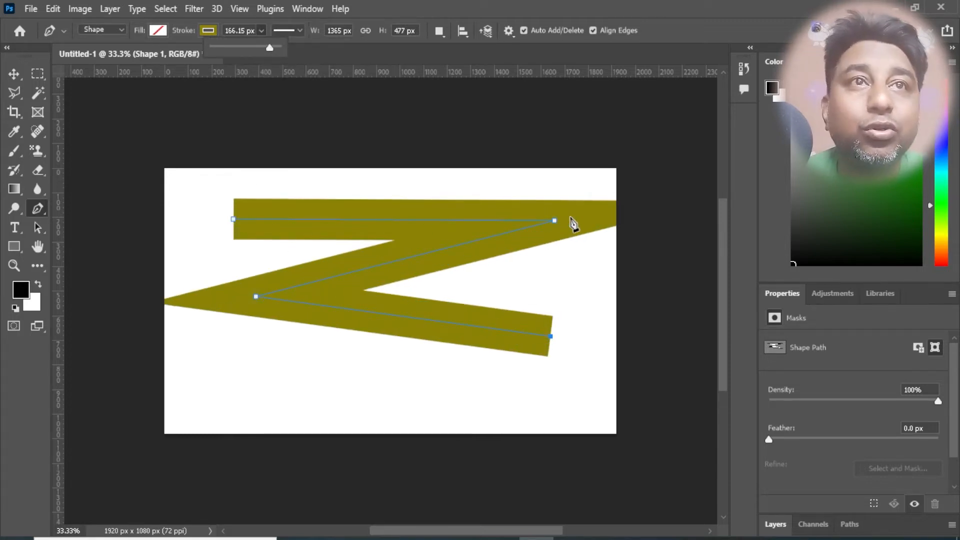
{"action": "left_click", "coordinate": [310, 283]}
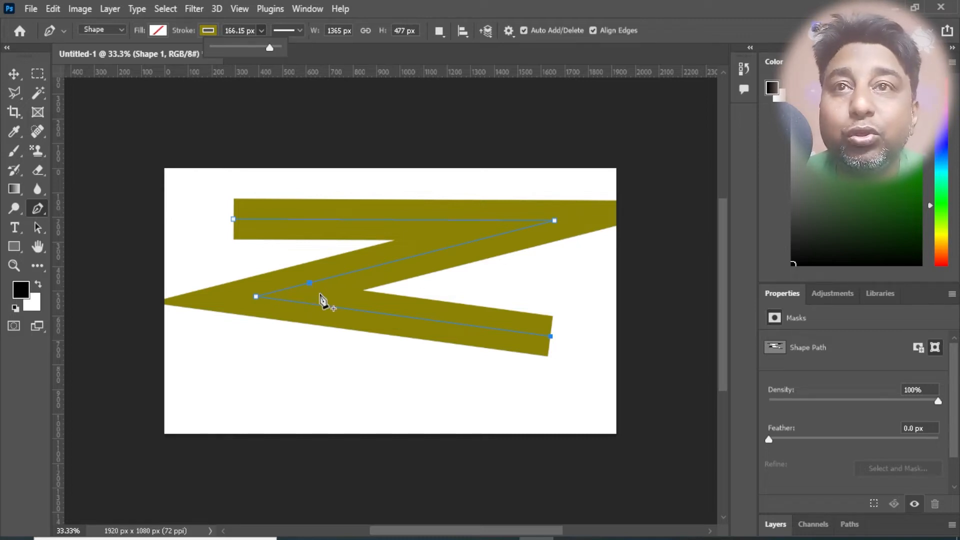
{"action": "left_click", "coordinate": [350, 309]}
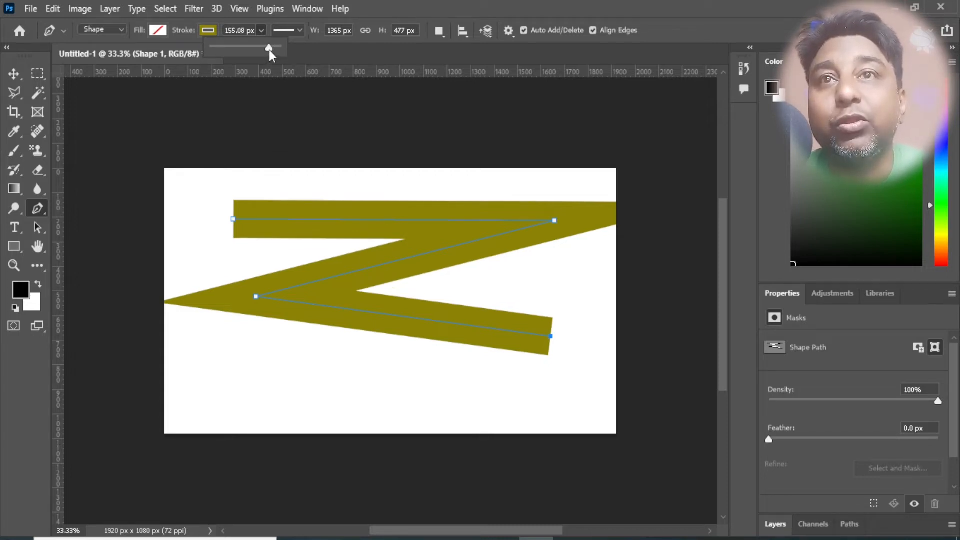
{"action": "mouse_move", "coordinate": [269, 50]}
{"action": "left_mouse_down"}
{"action": "mouse_move", "coordinate": [274, 57]}
{"action": "mouse_move", "coordinate": [260, 65]}
{"action": "left_mouse_up"}
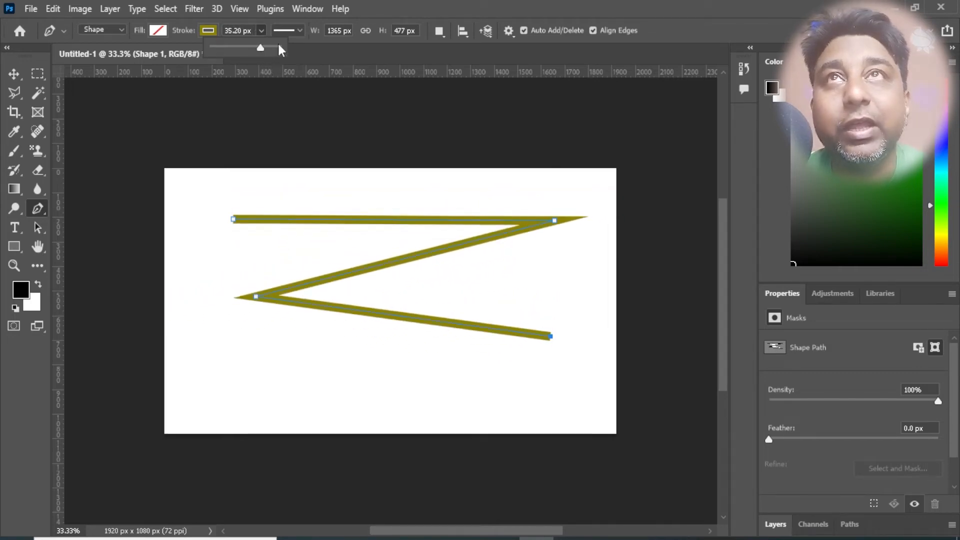
- Align the zigzag's stroke to the inside of its path and set its width to about 77.54 px
{"action": "left_click", "coordinate": [299, 31]}
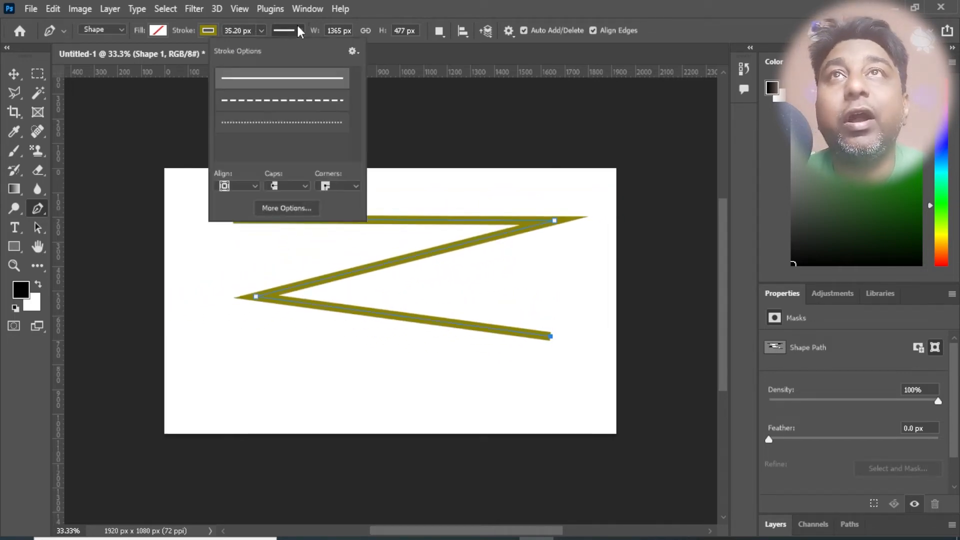
{"action": "left_click", "coordinate": [247, 182]}
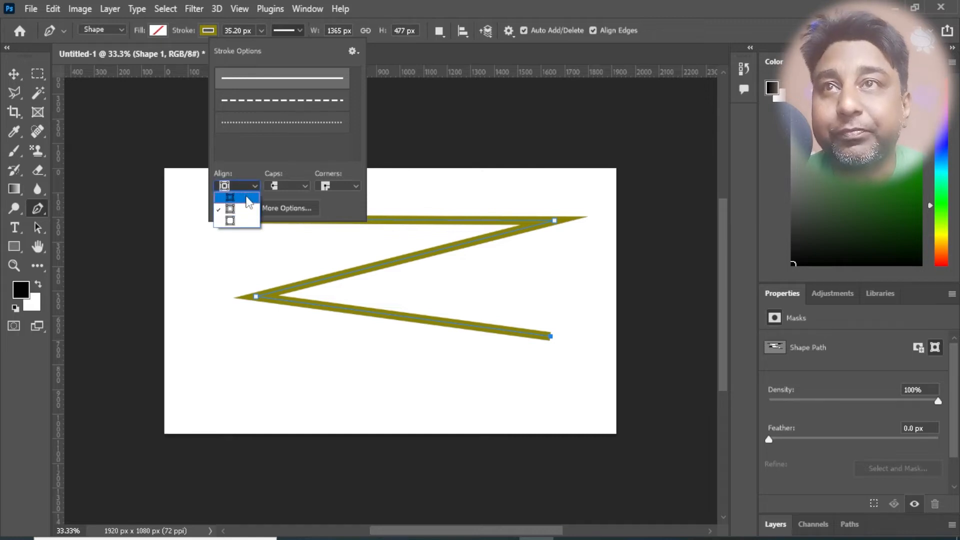
{"action": "left_click", "coordinate": [248, 200]}
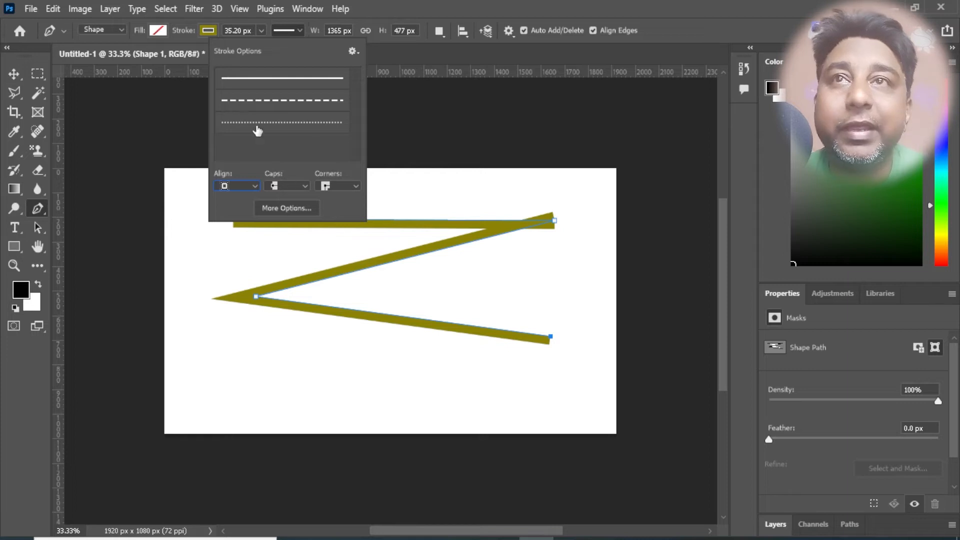
{"action": "left_click", "coordinate": [261, 31]}
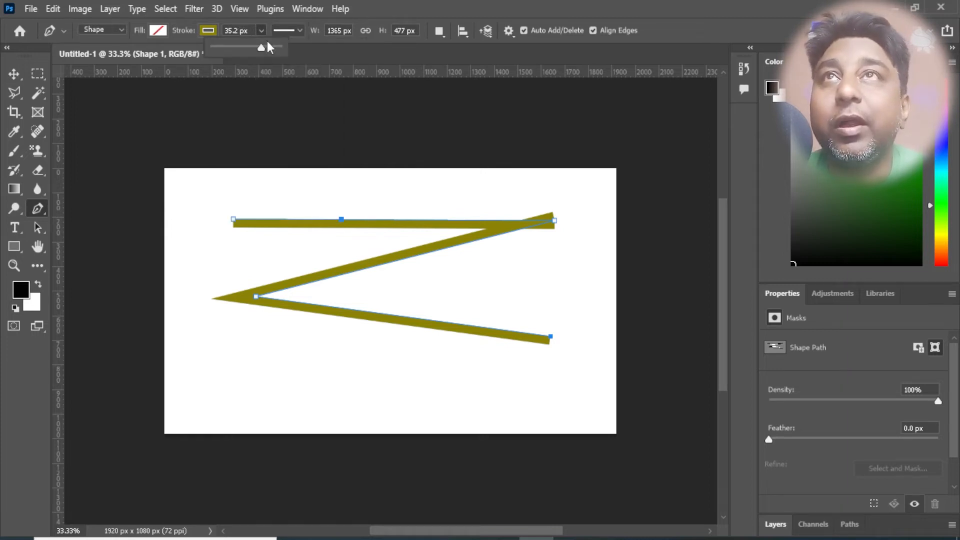
{"action": "mouse_move", "coordinate": [260, 46]}
{"action": "left_mouse_down"}
{"action": "mouse_move", "coordinate": [247, 54]}
{"action": "mouse_move", "coordinate": [264, 56]}
{"action": "left_mouse_up"}
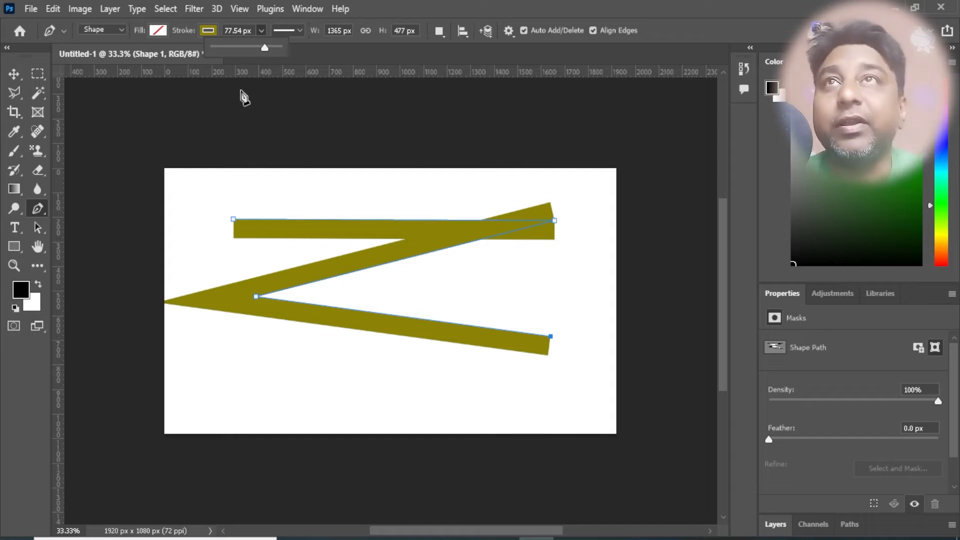
- Align the zigzag's stroke to the outside of its path
{"action": "left_click", "coordinate": [262, 32]}
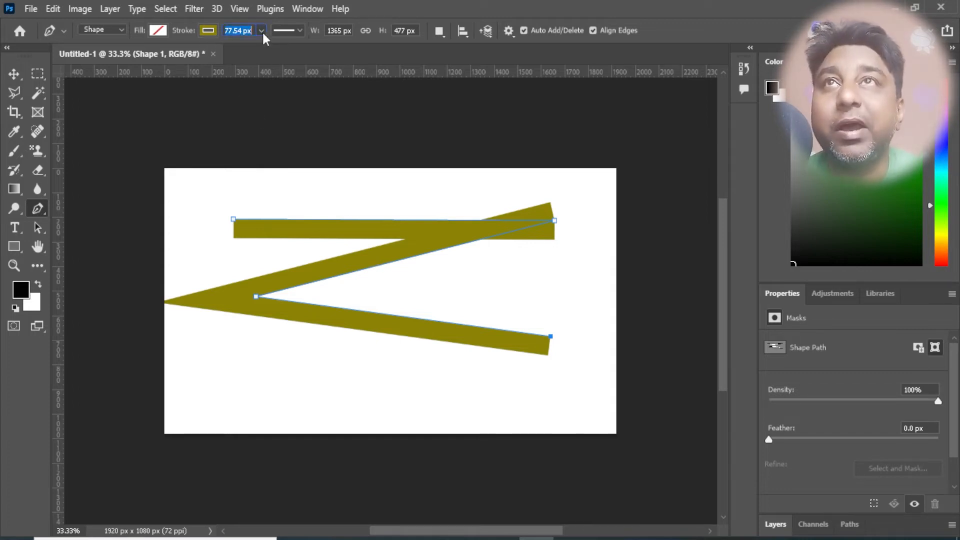
{"action": "left_click", "coordinate": [283, 31]}
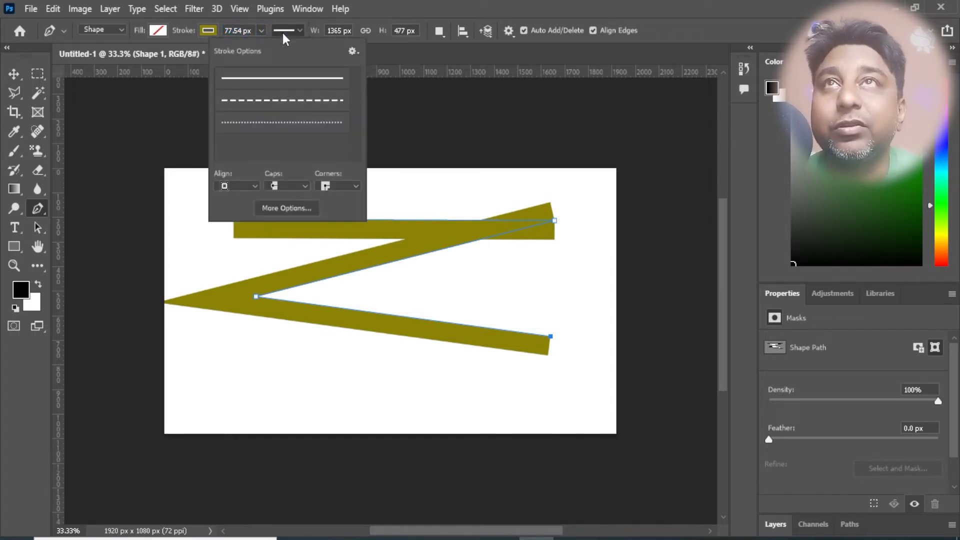
{"action": "left_click", "coordinate": [251, 186]}
{"action": "left_click", "coordinate": [242, 221]}
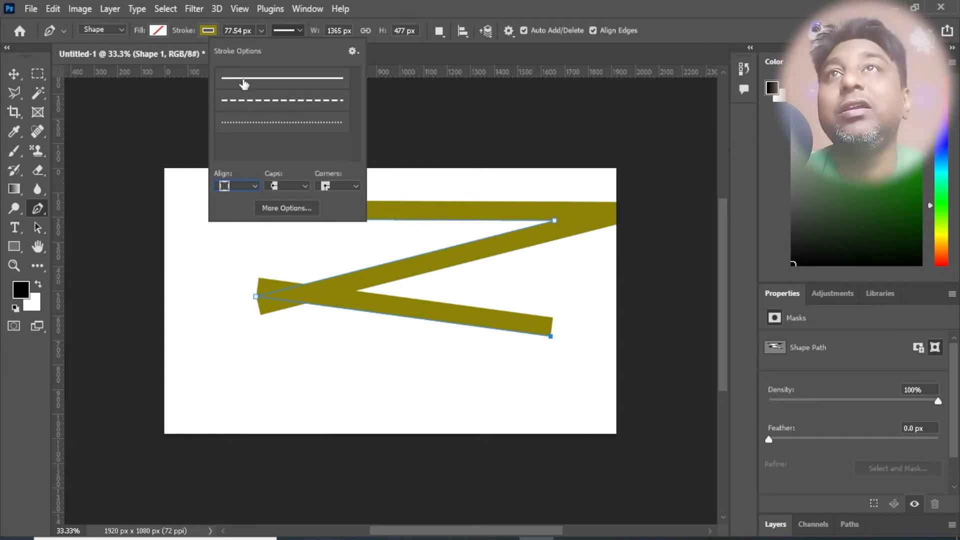
- Delete the zigzag shape from the canvas
{"action": "left_click", "coordinate": [261, 29]}
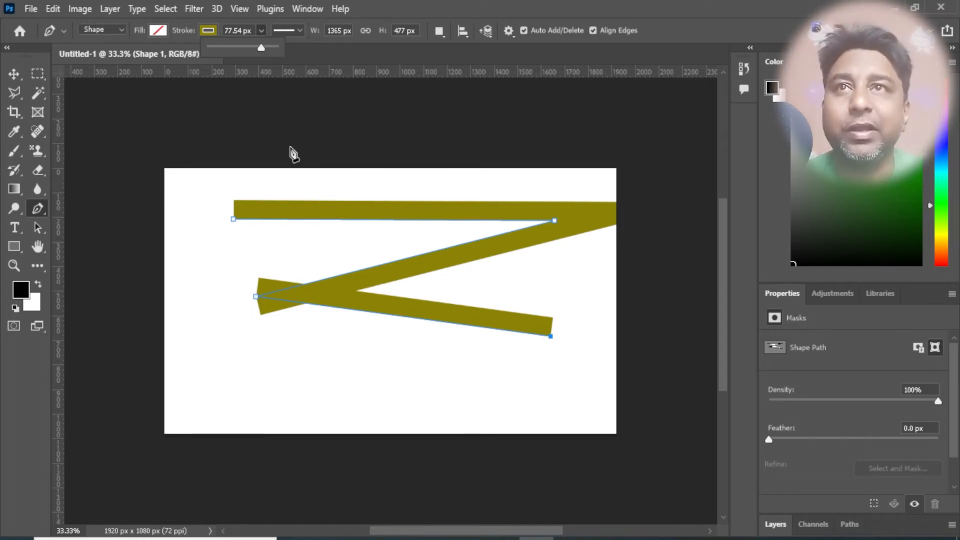
{"action": "left_click", "coordinate": [10, 76]}
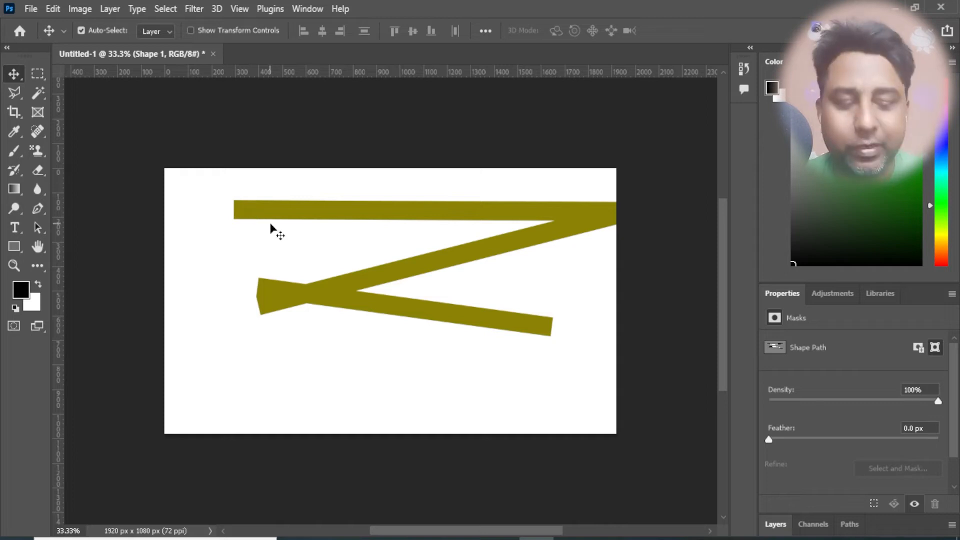
{"action": "key", "text": "Delete"}
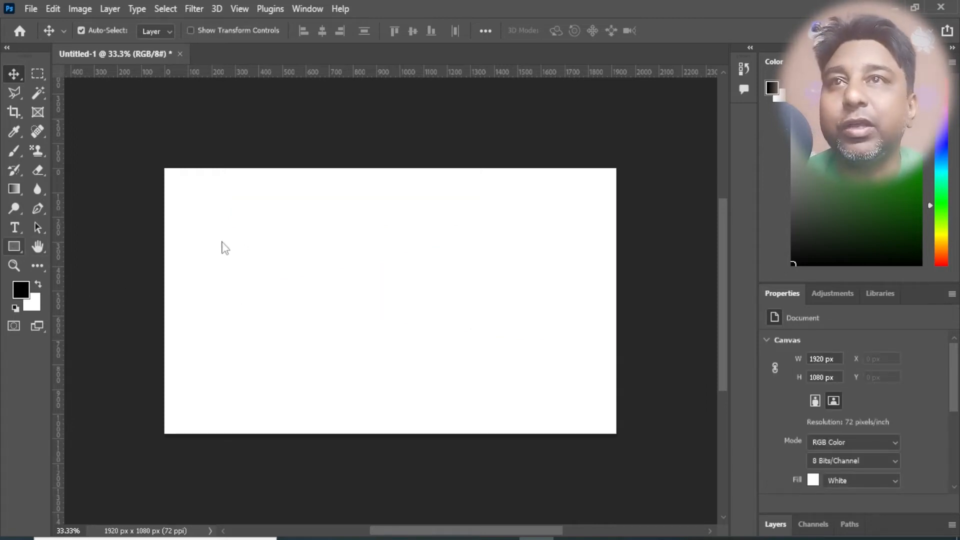
- Draw a rectangle shape about 1382 px wide and 693 px high across the middle of the canvas
{"action": "left_click", "coordinate": [20, 246]}
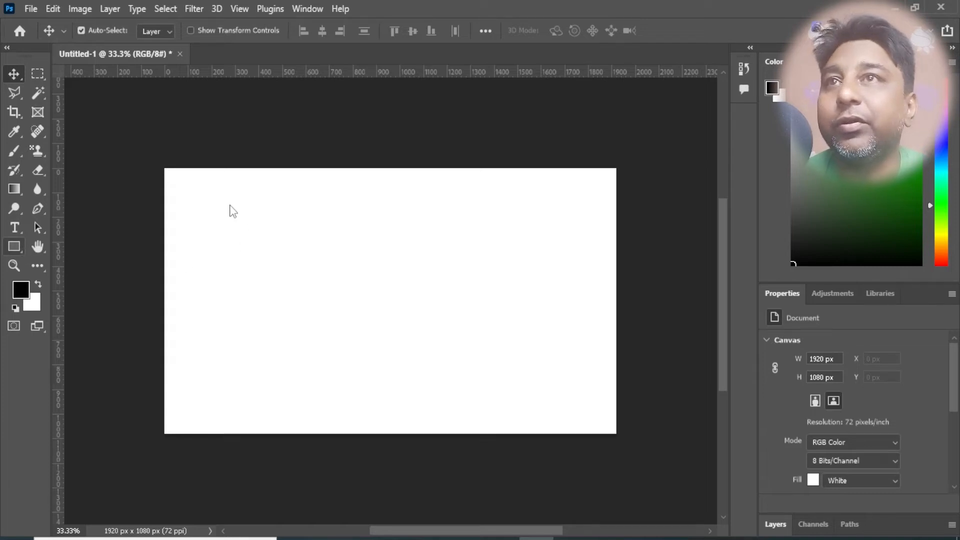
{"action": "left_click_drag", "start_coordinate": [253, 231], "coordinate": [227, 203]}
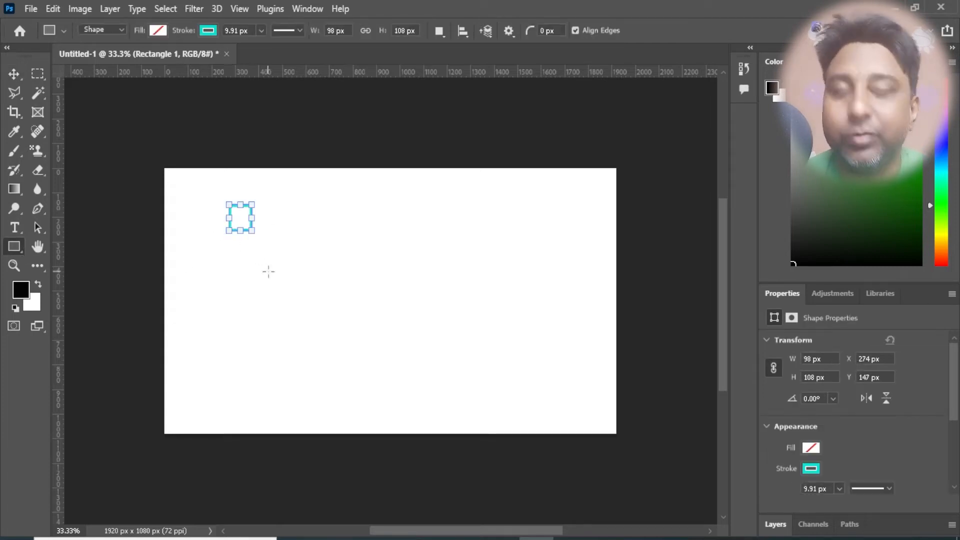
{"action": "key", "text": "ctrl+z"}
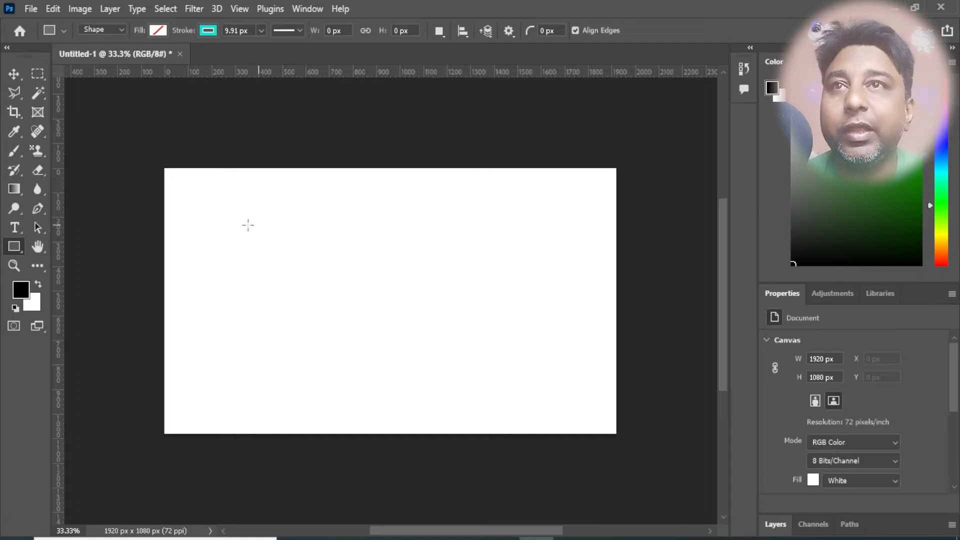
{"action": "left_click_drag", "start_coordinate": [240, 214], "coordinate": [564, 384]}
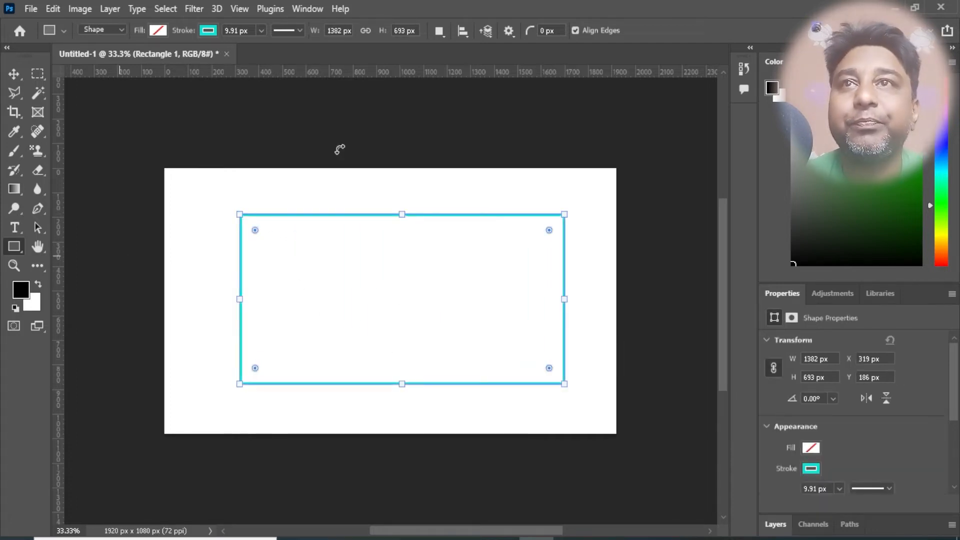
- Try a stroke width of 144 px on the rectangle and settle on about 30.71 px
{"action": "left_click", "coordinate": [260, 31]}
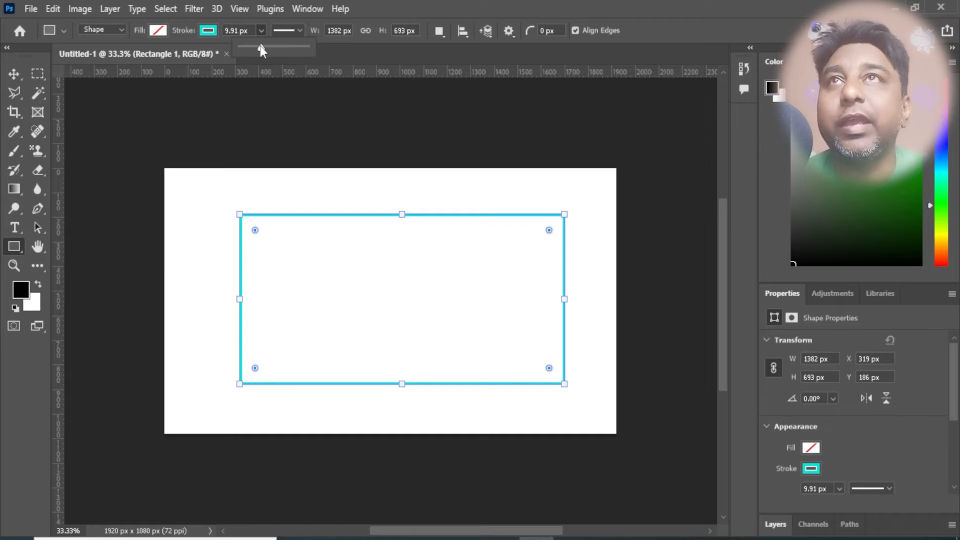
{"action": "left_click_drag", "start_coordinate": [260, 46], "coordinate": [297, 53]}
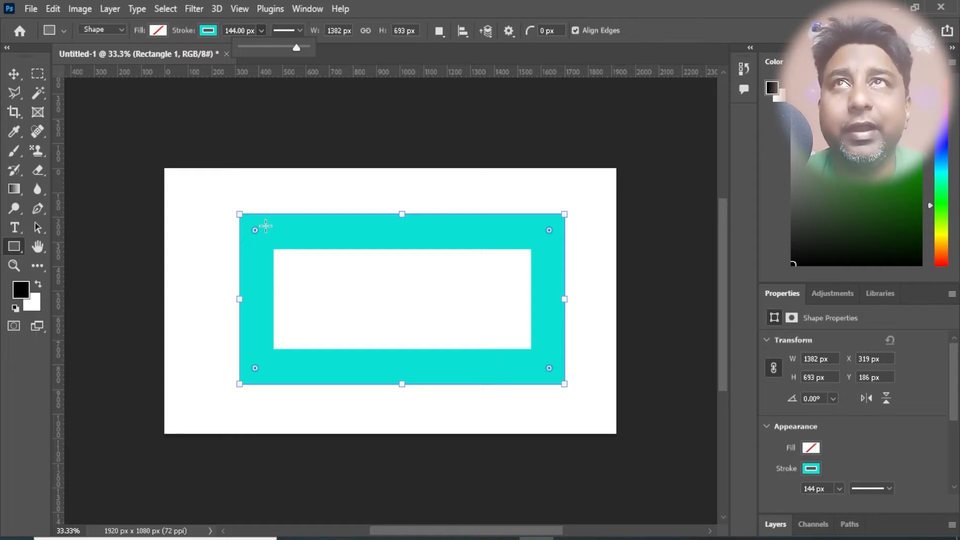
{"action": "mouse_move", "coordinate": [295, 52]}
{"action": "left_mouse_down"}
{"action": "mouse_move", "coordinate": [284, 51]}
{"action": "mouse_move", "coordinate": [317, 53]}
{"action": "mouse_move", "coordinate": [283, 66]}
{"action": "mouse_move", "coordinate": [296, 42]}
{"action": "left_mouse_up"}
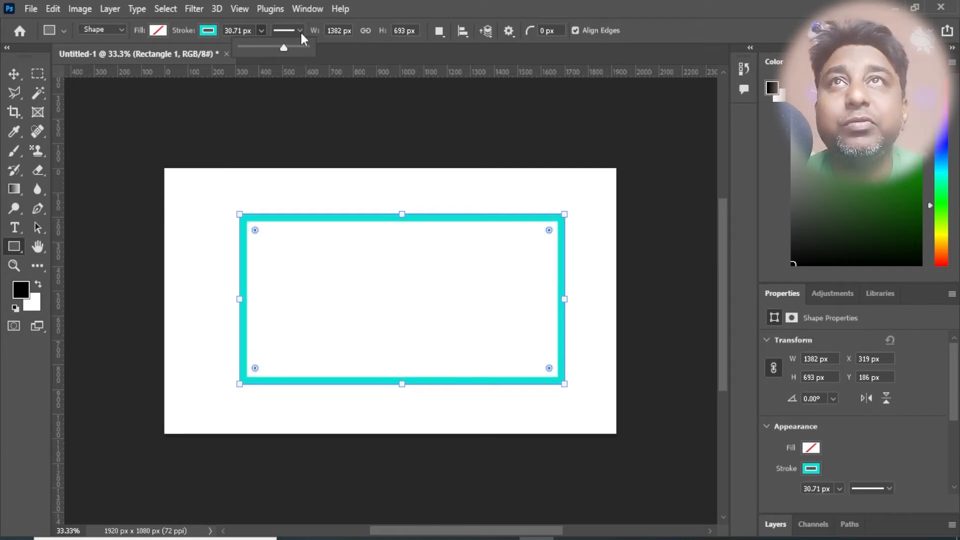
- Align the rectangle's stroke to the centre of its path and set its width to 288 px
{"action": "left_click", "coordinate": [300, 31]}
{"action": "left_click", "coordinate": [239, 186]}
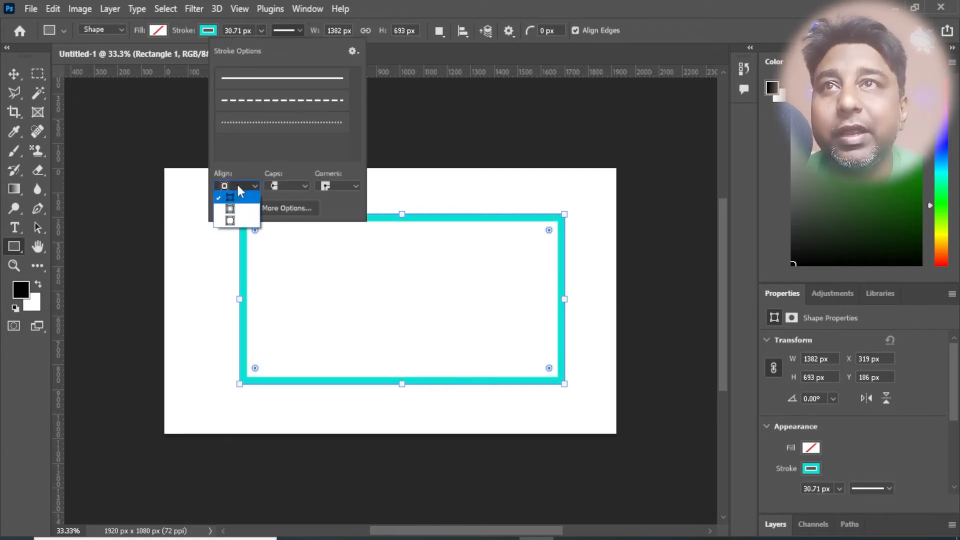
{"action": "left_click", "coordinate": [230, 209]}
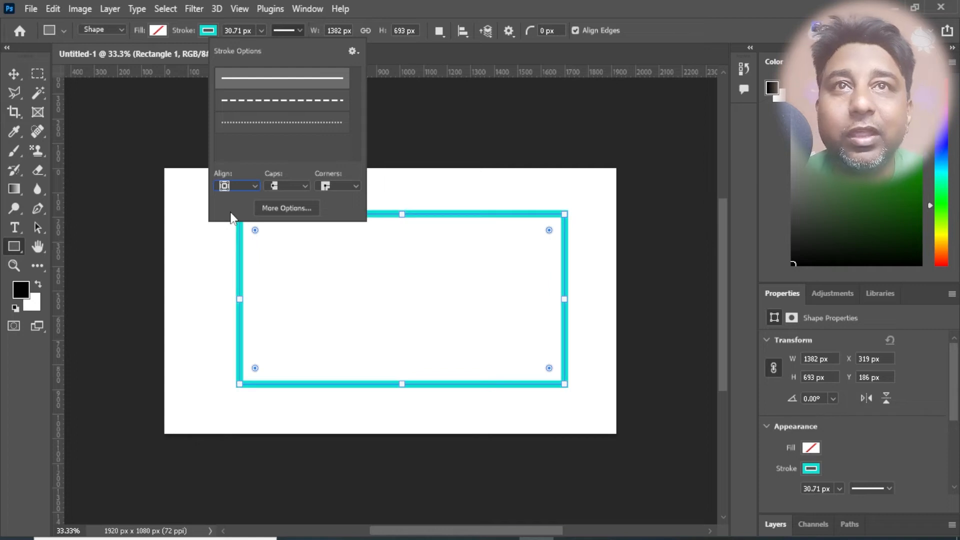
{"action": "left_click", "coordinate": [299, 32]}
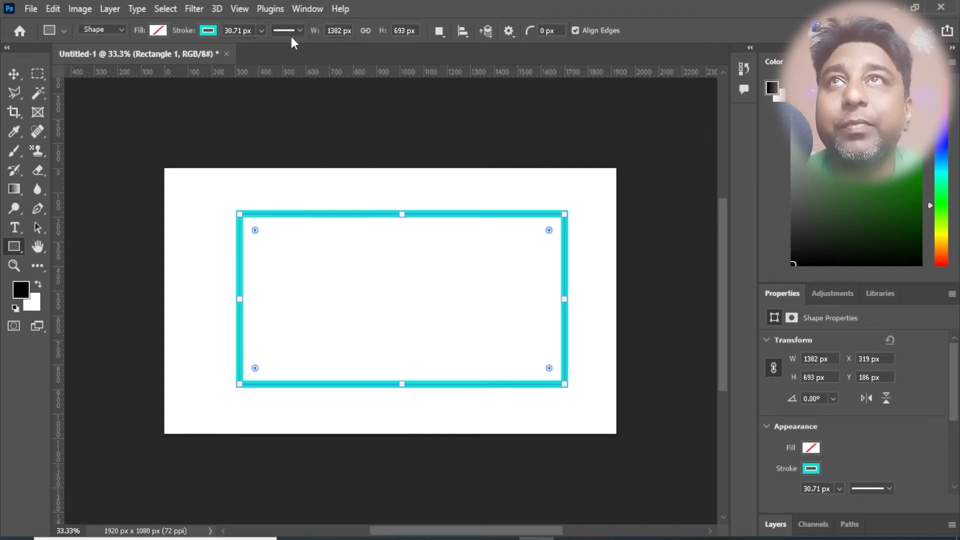
{"action": "left_click", "coordinate": [261, 31]}
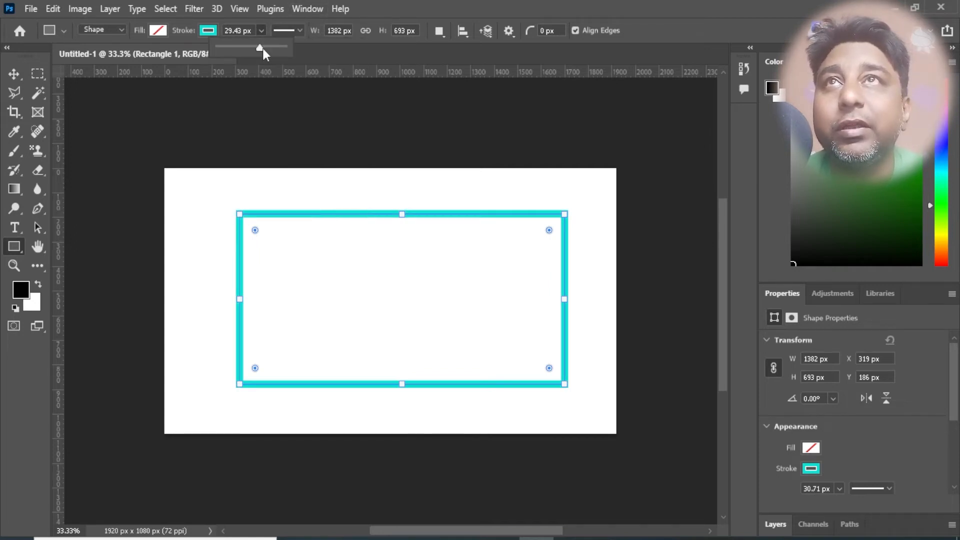
{"action": "left_click_drag", "start_coordinate": [263, 50], "coordinate": [288, 53]}
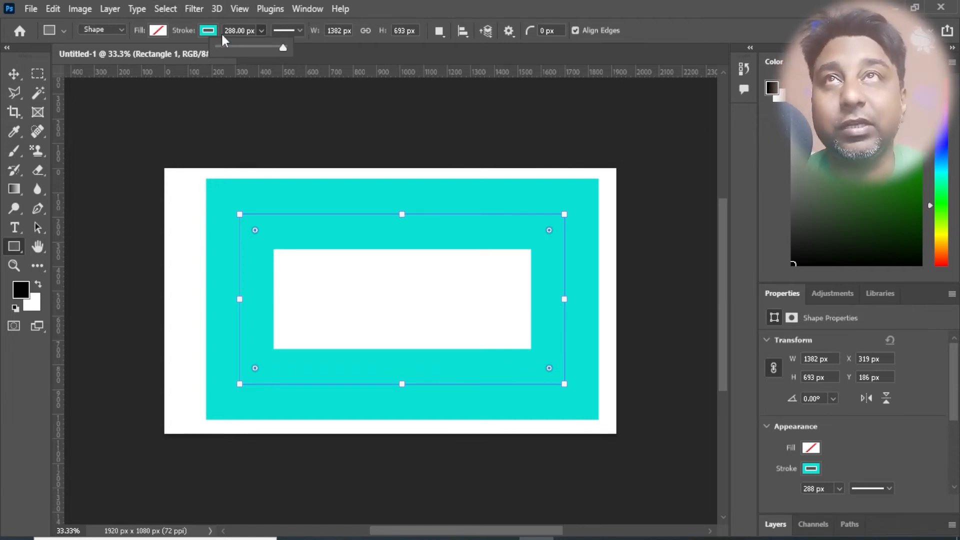
- Align the rectangle's stroke to the outside of its path and set its width to about 166.15 px
{"action": "left_click", "coordinate": [300, 31]}
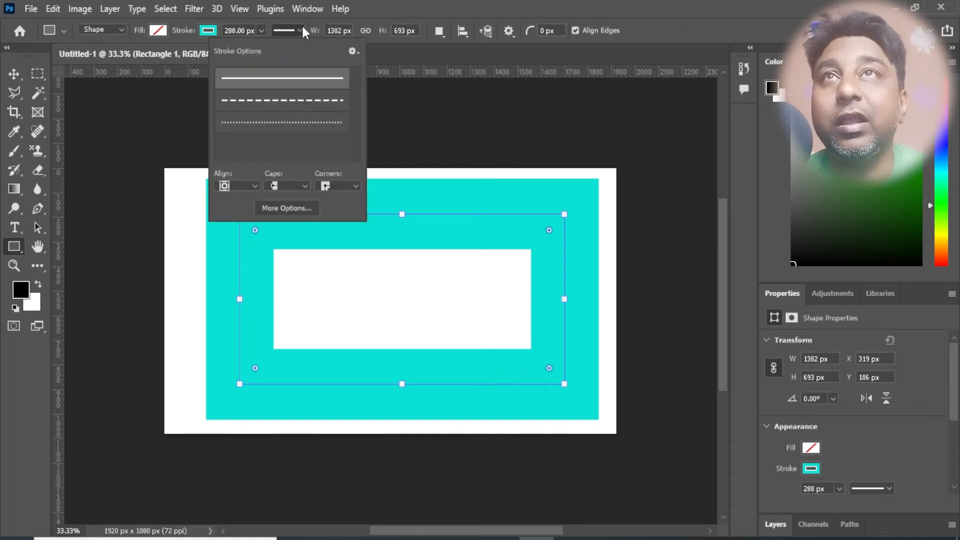
{"action": "left_click", "coordinate": [256, 187]}
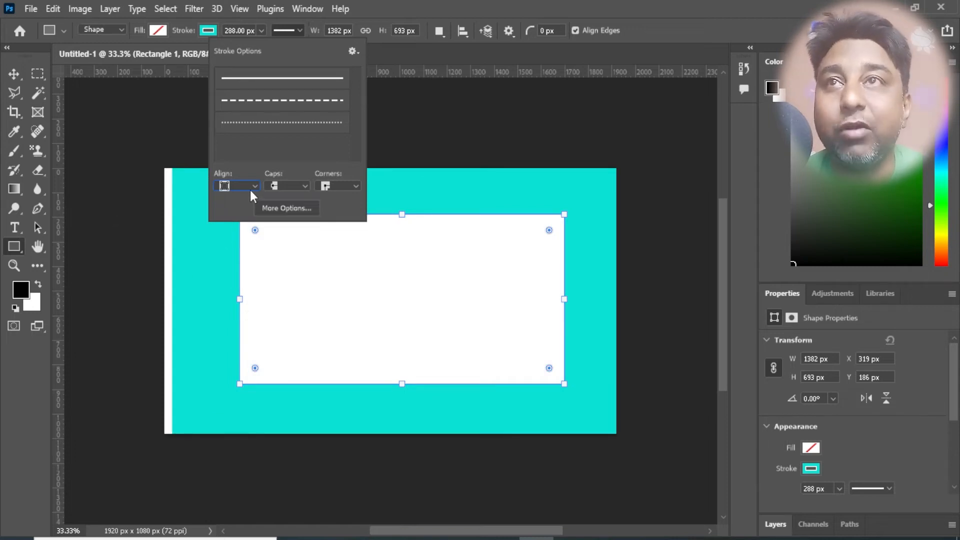
{"action": "left_click", "coordinate": [217, 32]}
{"action": "left_click", "coordinate": [214, 28]}
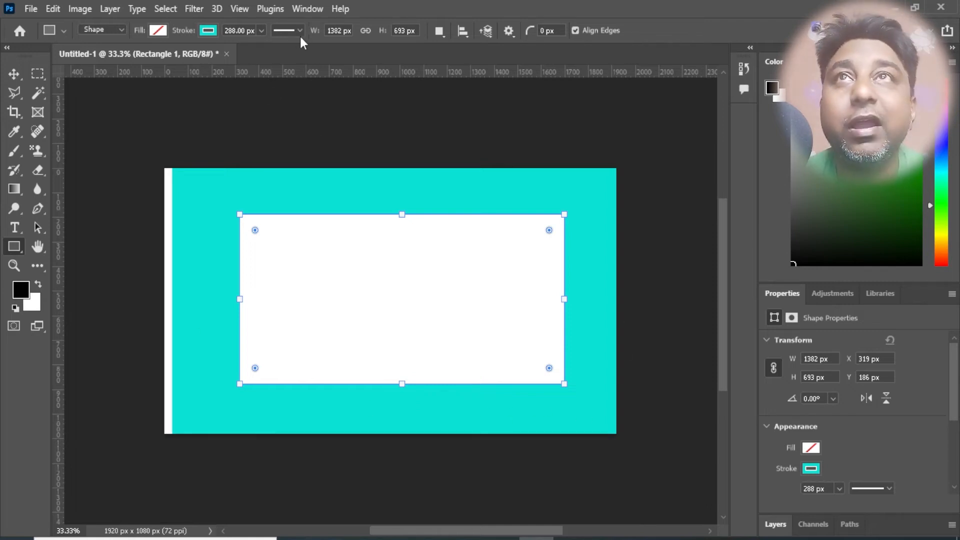
{"action": "left_click", "coordinate": [263, 32]}
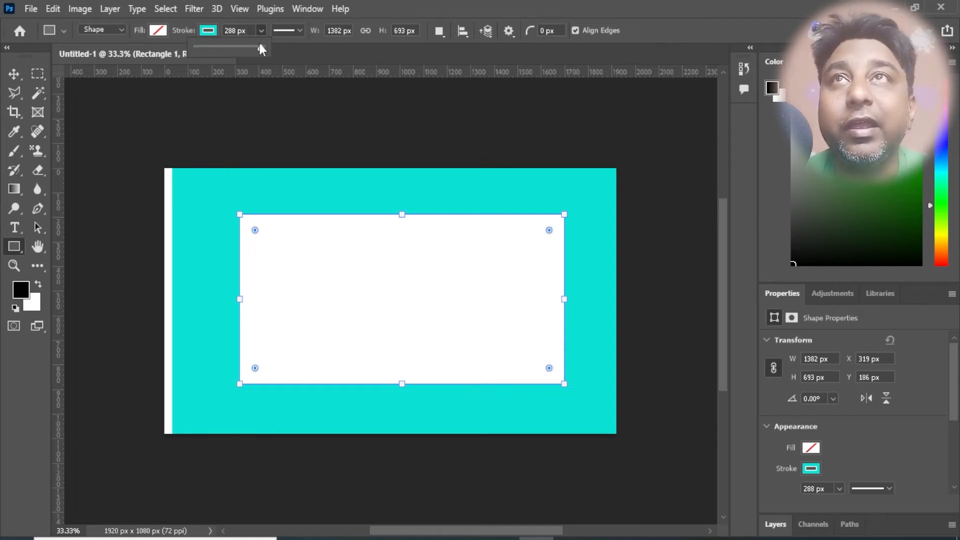
{"action": "mouse_move", "coordinate": [260, 47]}
{"action": "left_mouse_down"}
{"action": "mouse_move", "coordinate": [236, 55]}
{"action": "mouse_move", "coordinate": [260, 52]}
{"action": "mouse_move", "coordinate": [245, 59]}
{"action": "mouse_move", "coordinate": [254, 58]}
{"action": "left_mouse_up"}
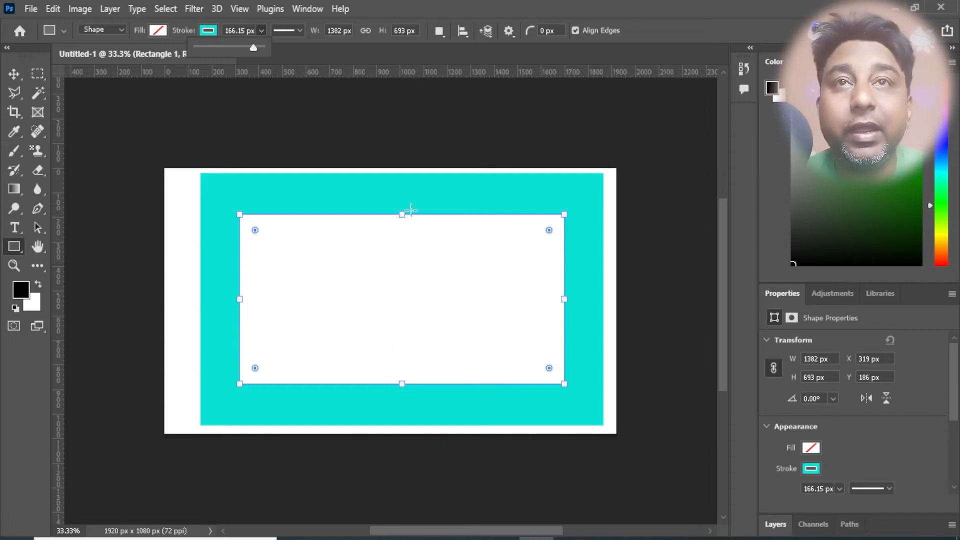
- Set the caps of the rectangle's stroke to round
{"action": "left_click", "coordinate": [298, 32]}
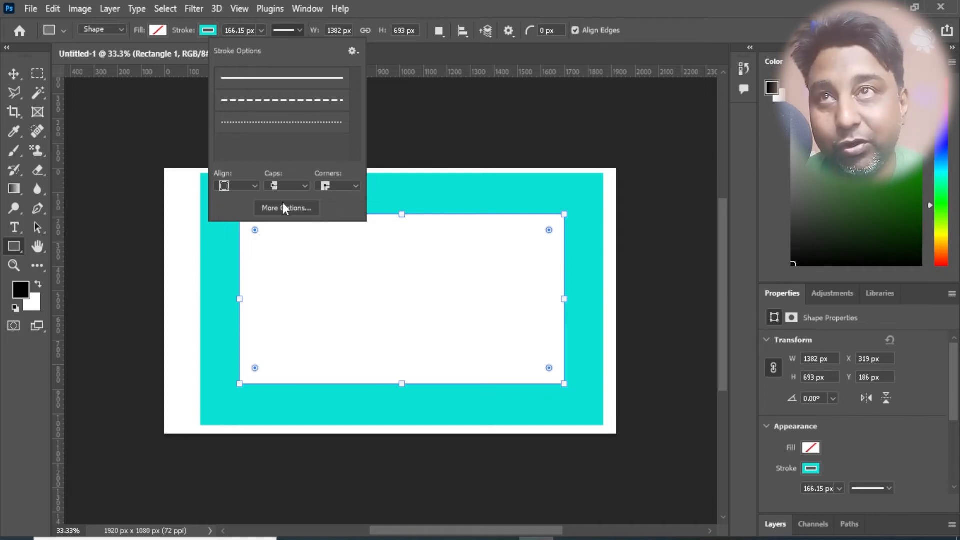
{"action": "left_click", "coordinate": [308, 187]}
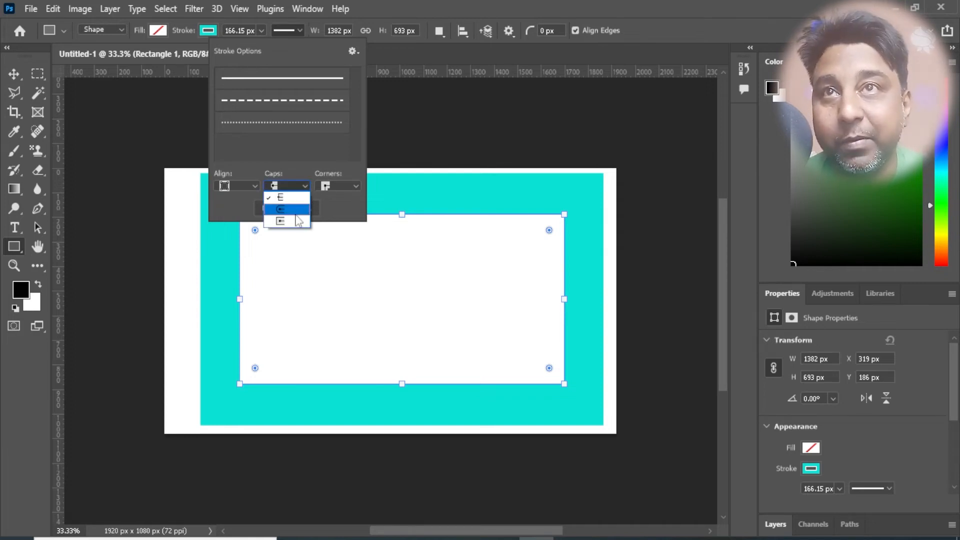
{"action": "left_click", "coordinate": [287, 208]}
{"action": "left_click", "coordinate": [302, 187]}
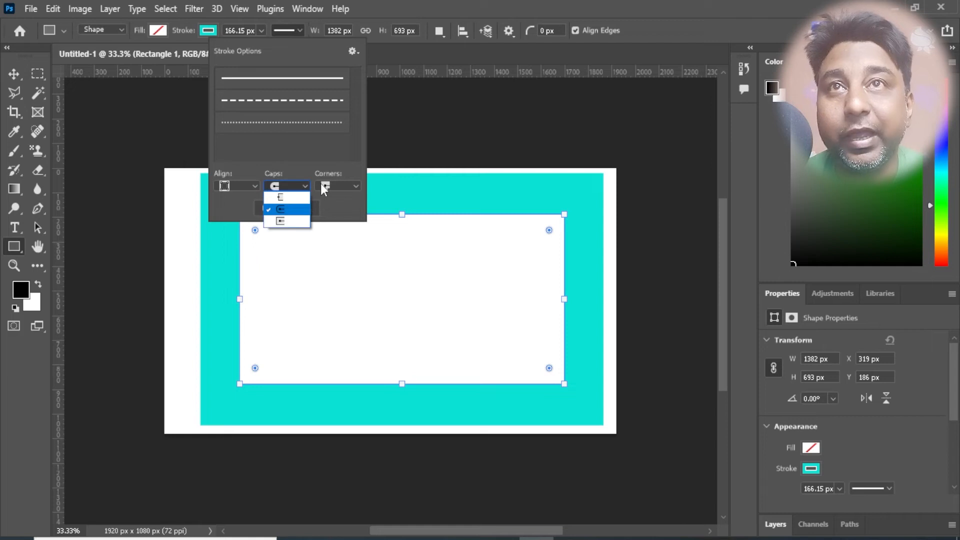
{"action": "left_click", "coordinate": [322, 185]}
- Try round corners on the rectangle's stroke and settle on bevelled corners
{"action": "left_click", "coordinate": [328, 186]}
{"action": "left_click", "coordinate": [331, 209]}
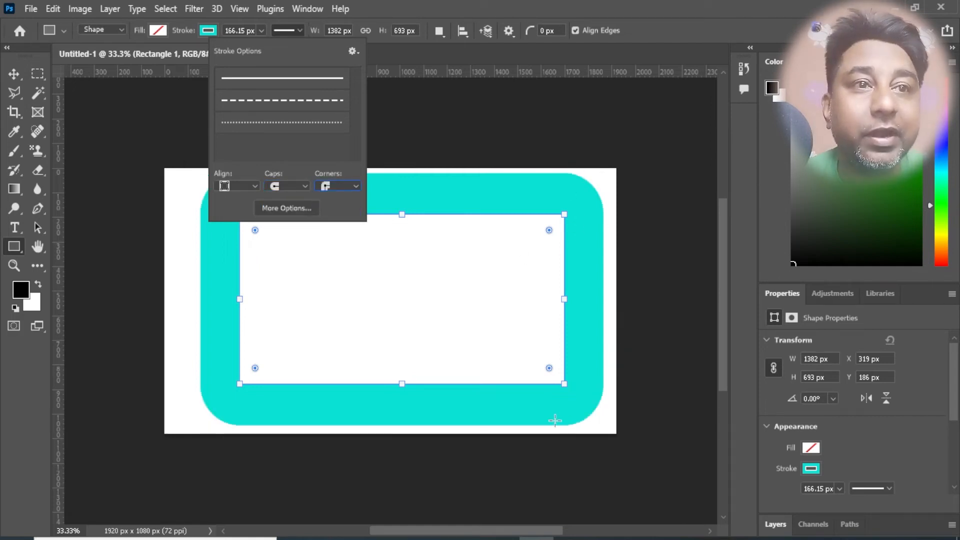
{"action": "left_click", "coordinate": [343, 184]}
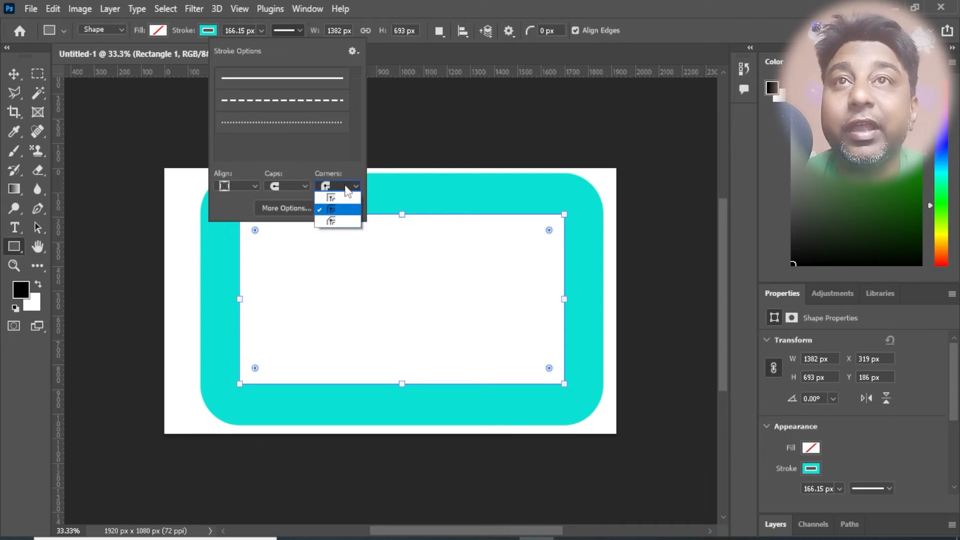
{"action": "left_click", "coordinate": [344, 220]}
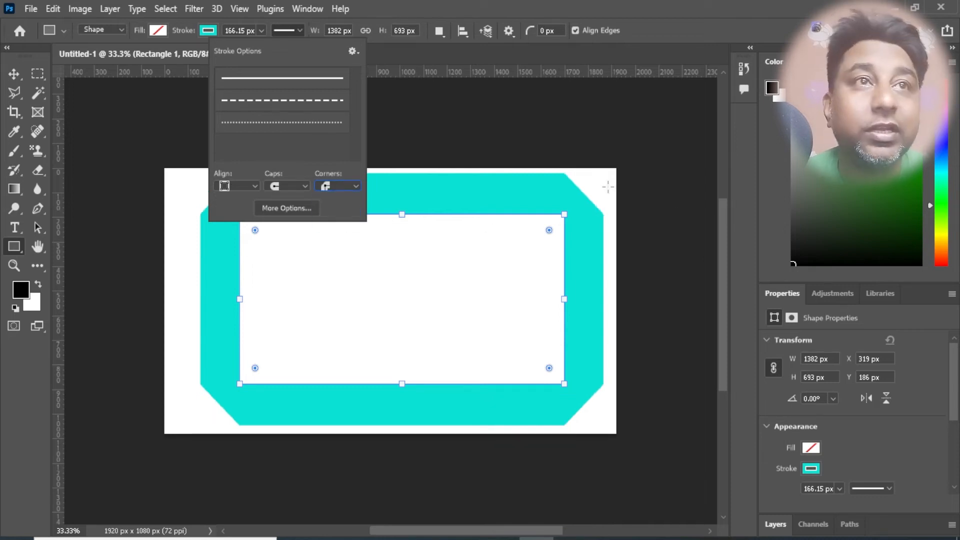
{"action": "left_click", "coordinate": [331, 188]}
{"action": "left_click", "coordinate": [331, 185]}
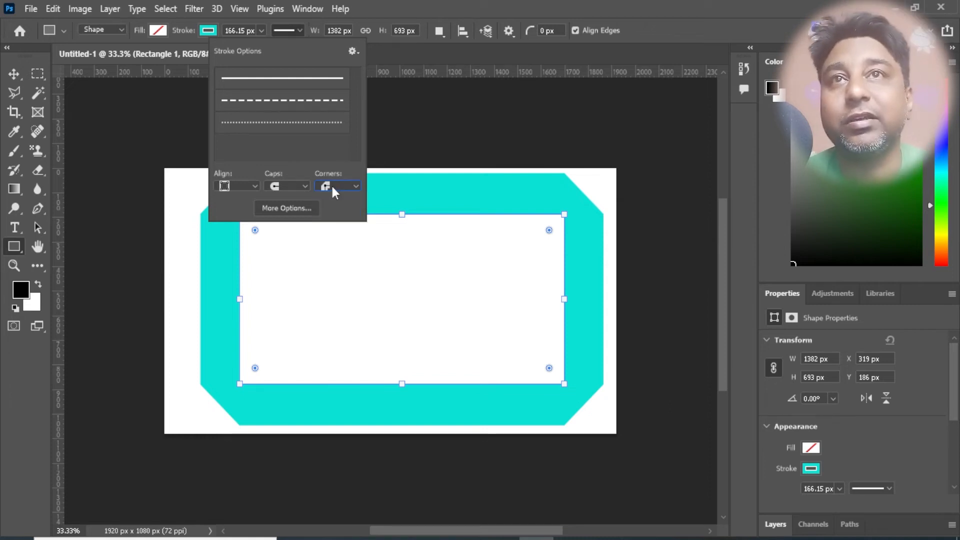
- Delete the bevelled rectangle from the canvas
{"action": "left_click", "coordinate": [261, 30]}
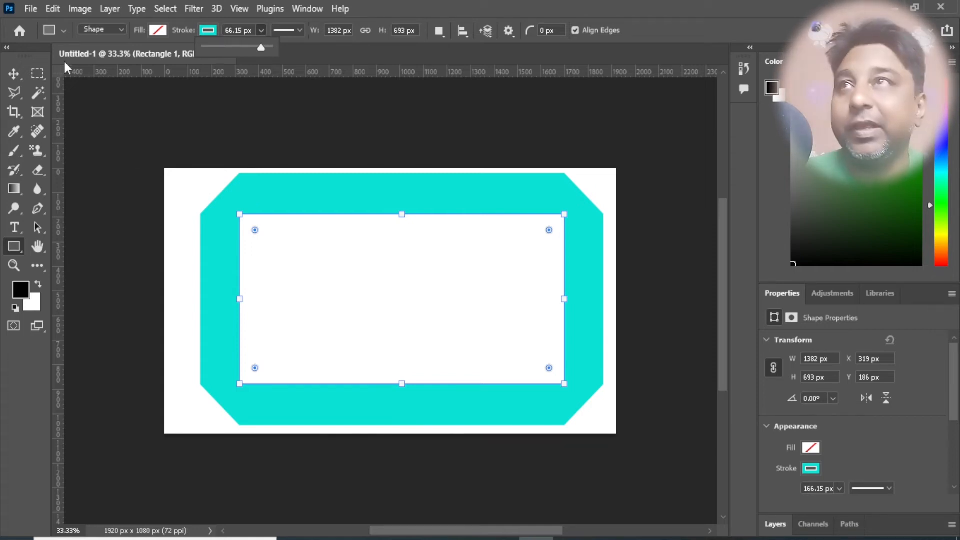
{"action": "left_click", "coordinate": [14, 73]}
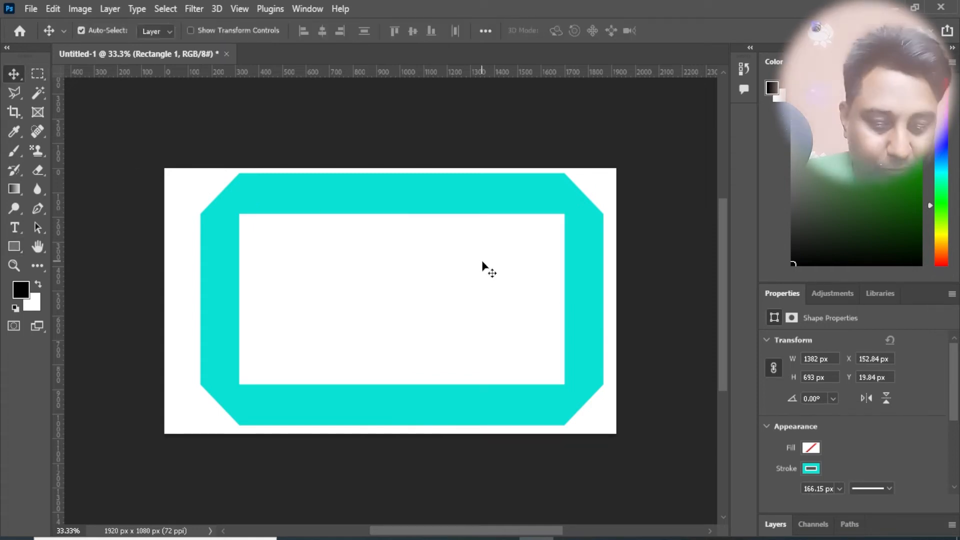
{"action": "key", "text": "Delete"}
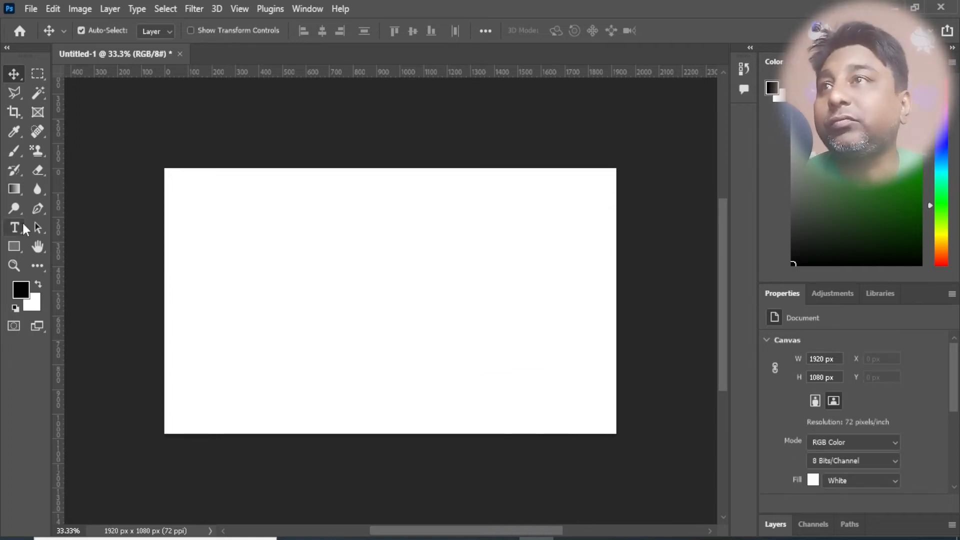
- Draw a closed four-sided shape about 1275 px wide and 795 px high with the Pen tool
{"action": "left_click", "coordinate": [37, 209]}
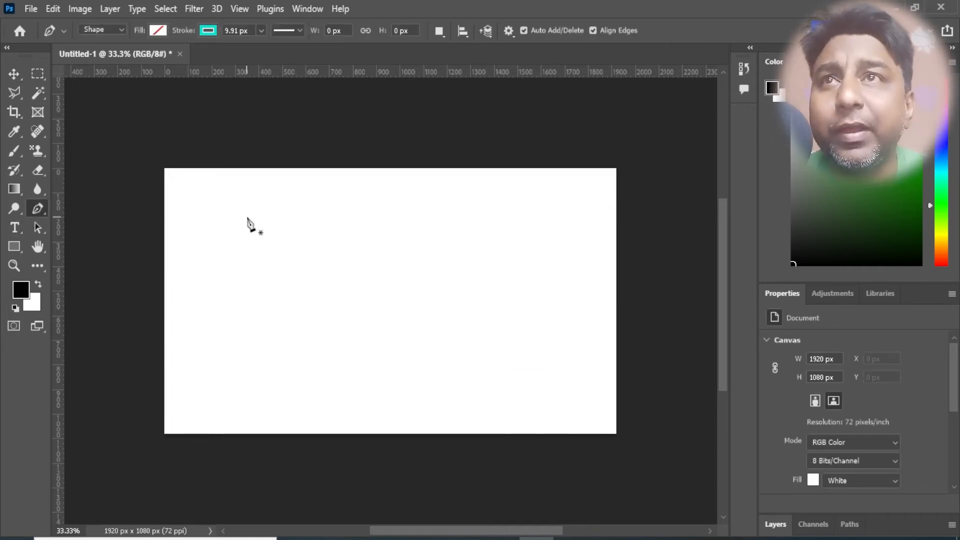
{"action": "left_click", "coordinate": [245, 204]}
{"action": "left_click", "coordinate": [532, 205]}
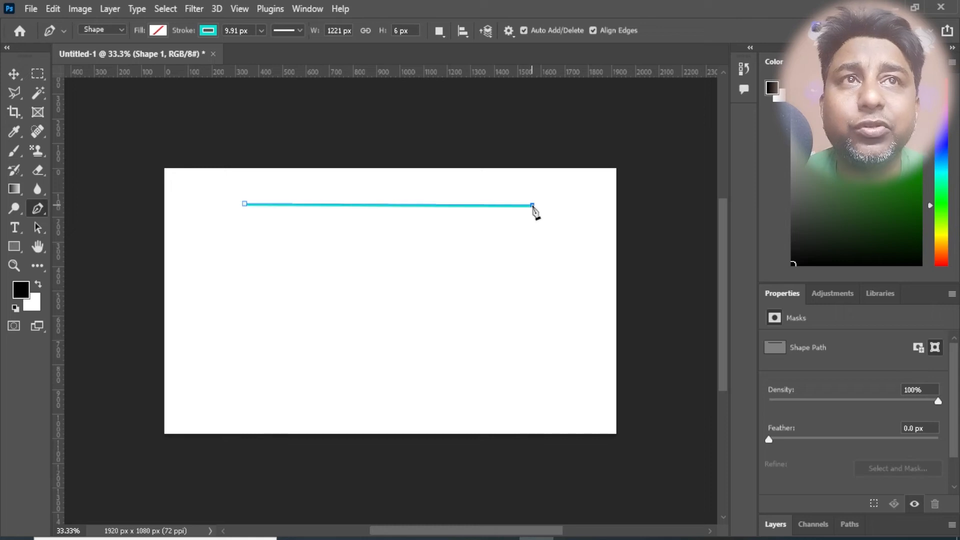
{"action": "left_click", "coordinate": [541, 376]}
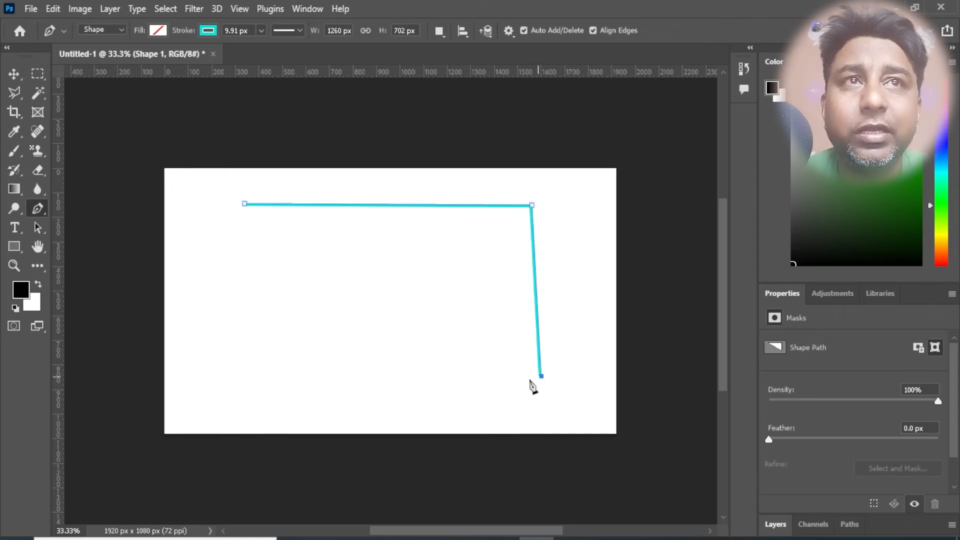
{"action": "left_click", "coordinate": [290, 398]}
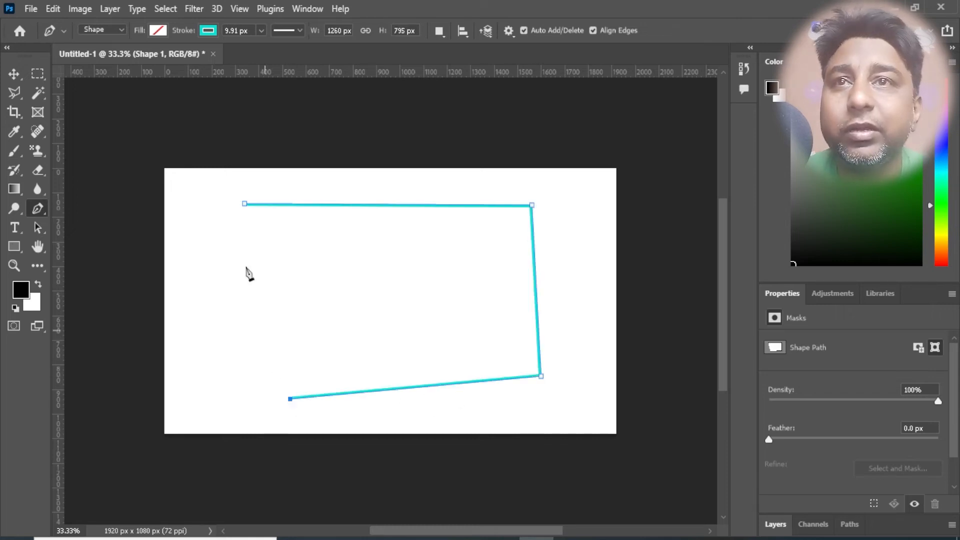
{"action": "left_click", "coordinate": [243, 205]}
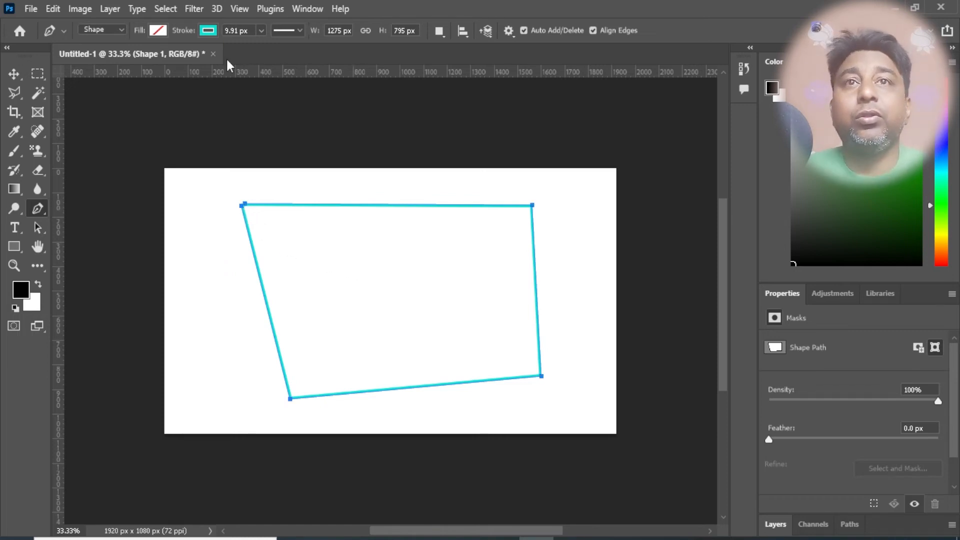
- Set the four-sided shape's stroke width to about 155.08 px
{"action": "left_click", "coordinate": [262, 31]}
{"action": "mouse_move", "coordinate": [262, 44]}
{"action": "left_mouse_down"}
{"action": "mouse_move", "coordinate": [303, 56]}
{"action": "mouse_move", "coordinate": [298, 64]}
{"action": "left_mouse_up"}
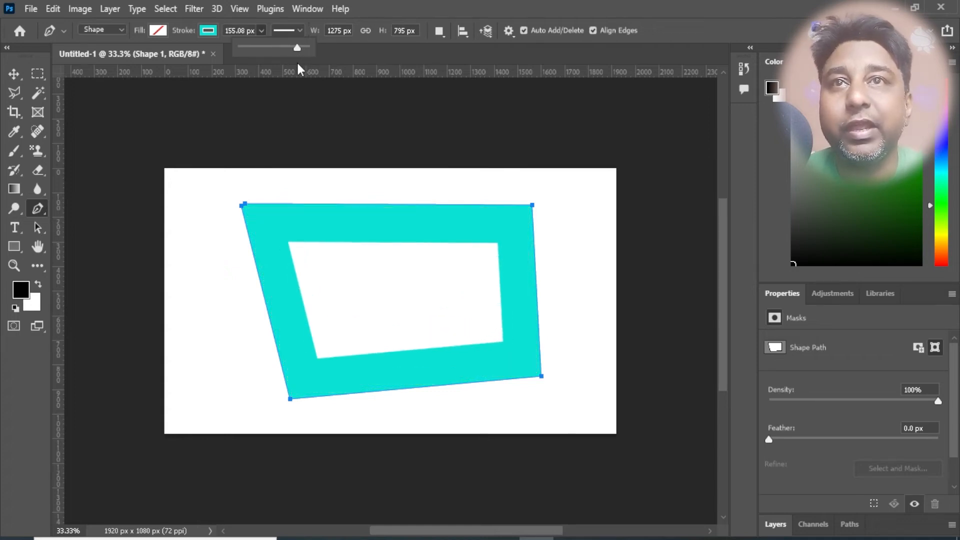
{"action": "left_click", "coordinate": [223, 37]}
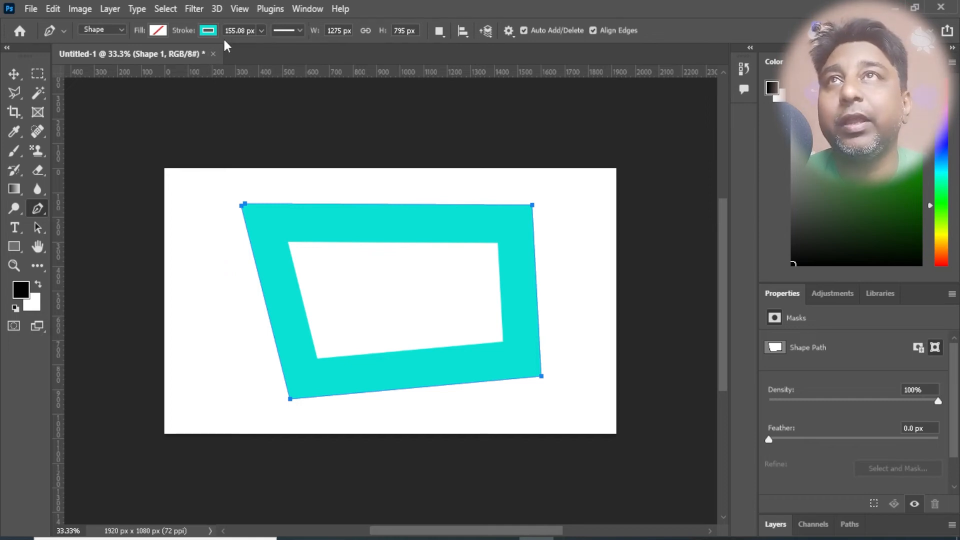
- Try centre and outside alignment on the four-sided shape's stroke, and return it to inside alignment
{"action": "left_click", "coordinate": [262, 31]}
{"action": "left_click", "coordinate": [299, 30]}
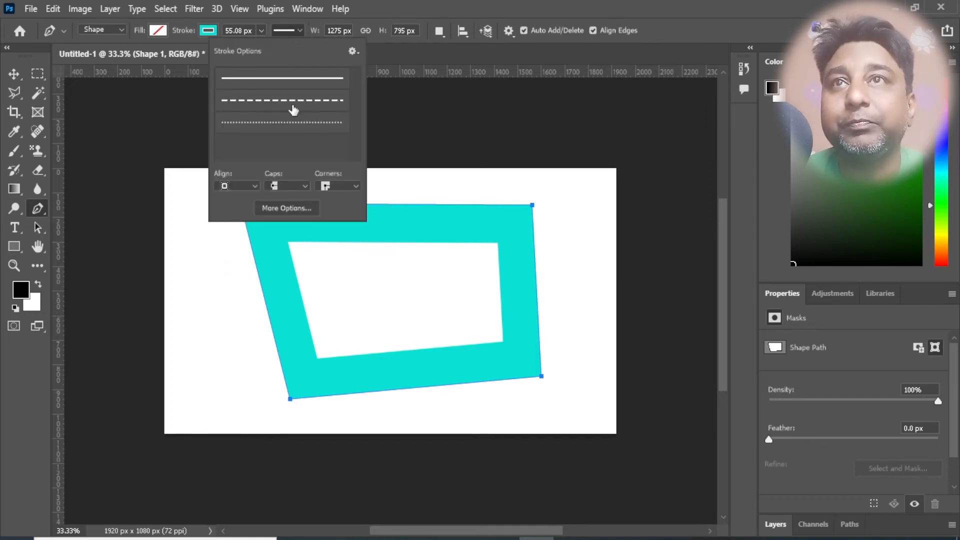
{"action": "left_click", "coordinate": [255, 187]}
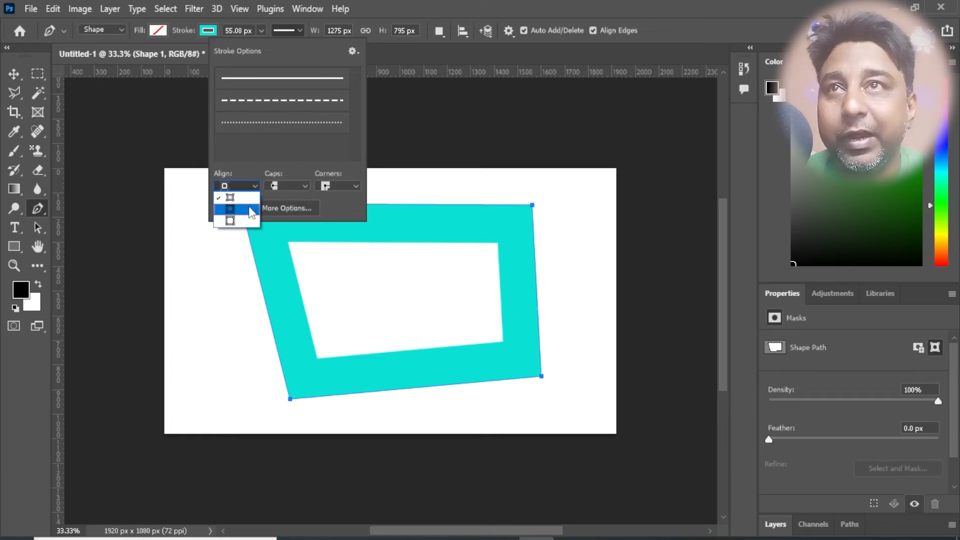
{"action": "left_click", "coordinate": [248, 205]}
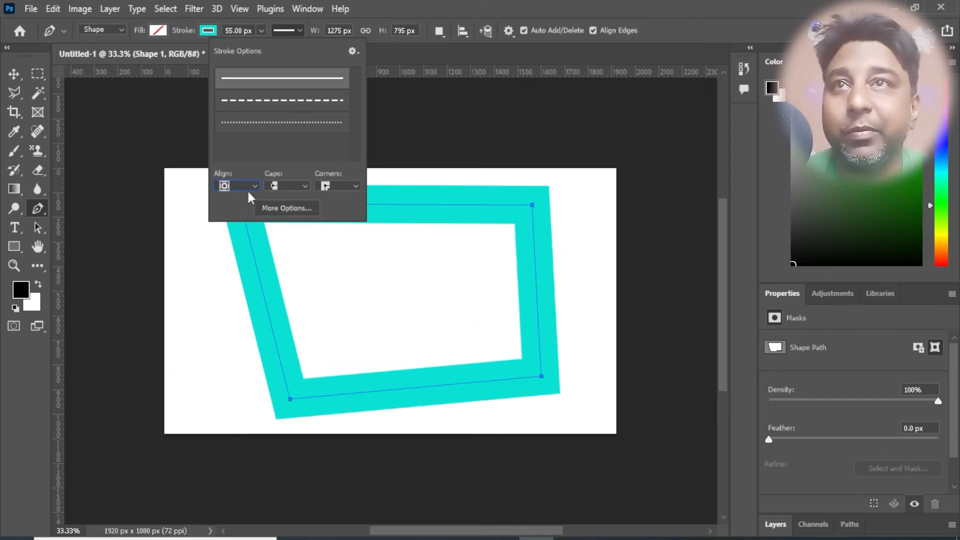
{"action": "left_click", "coordinate": [253, 186]}
{"action": "left_click", "coordinate": [252, 186]}
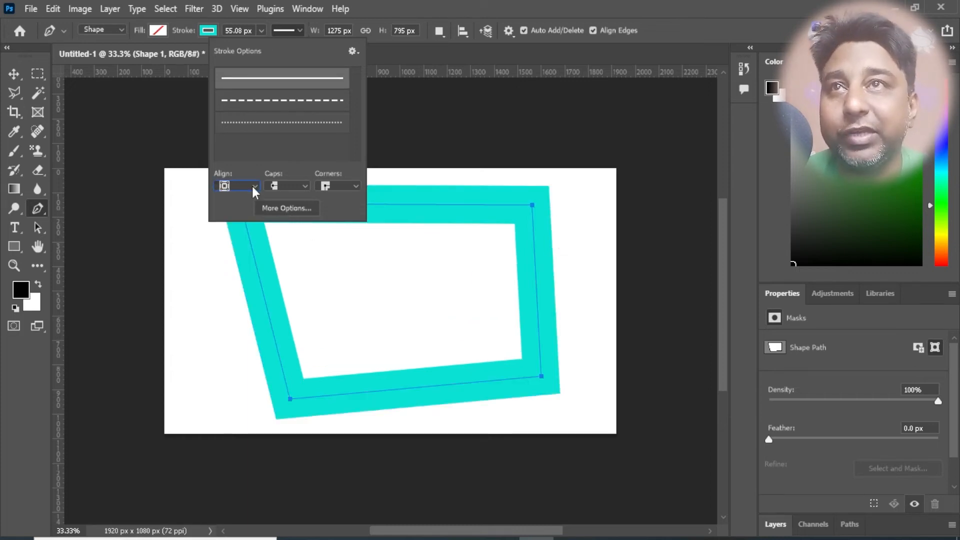
{"action": "left_click", "coordinate": [243, 187]}
{"action": "left_click", "coordinate": [247, 220]}
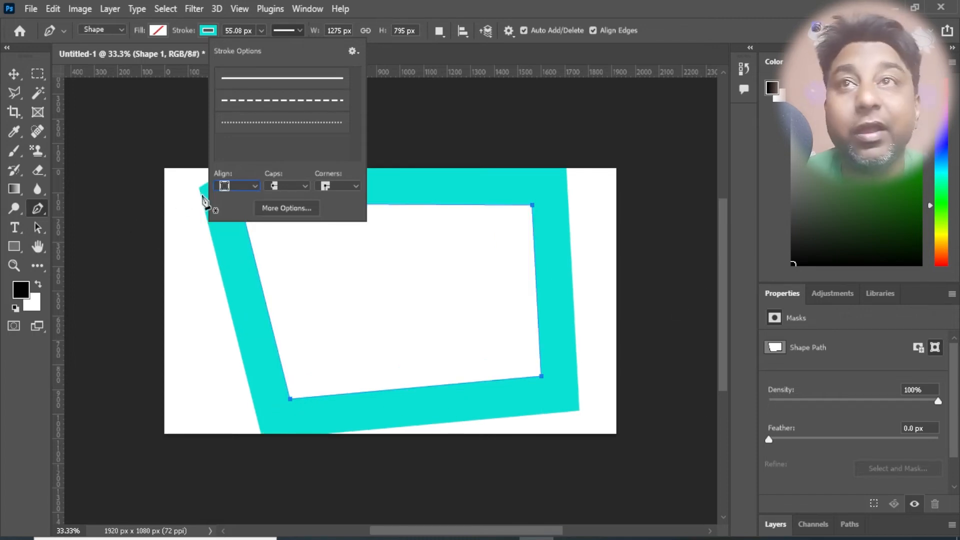
{"action": "left_click", "coordinate": [240, 187]}
{"action": "left_click", "coordinate": [245, 192]}
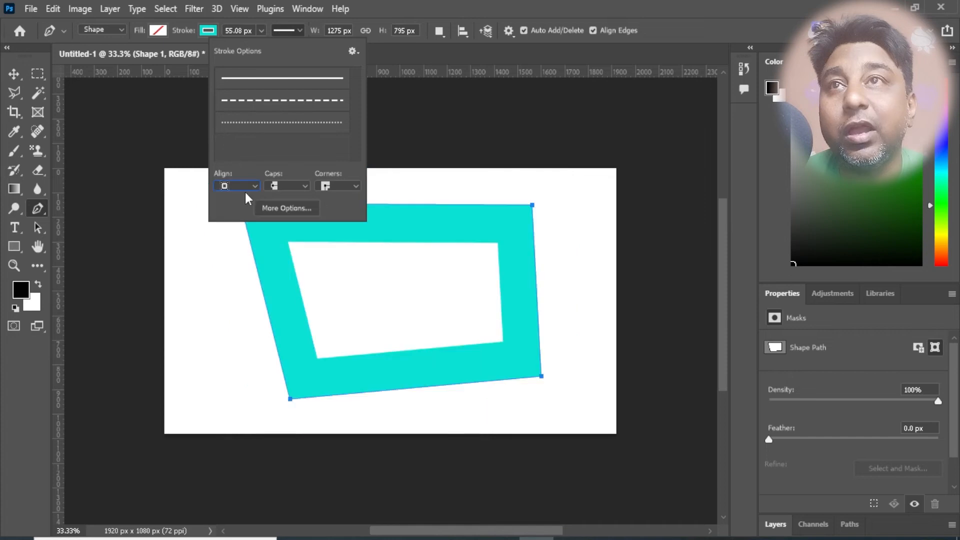
- Try round and bevelled corners on the inside-aligned stroke, and return it to mitred corners
{"action": "left_click", "coordinate": [346, 185]}
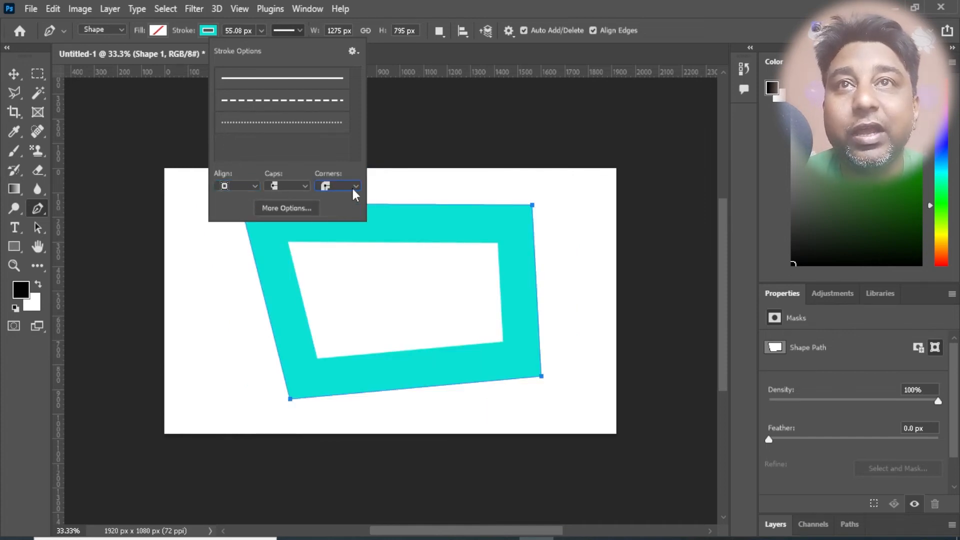
{"action": "left_click", "coordinate": [353, 188]}
{"action": "left_click", "coordinate": [344, 223]}
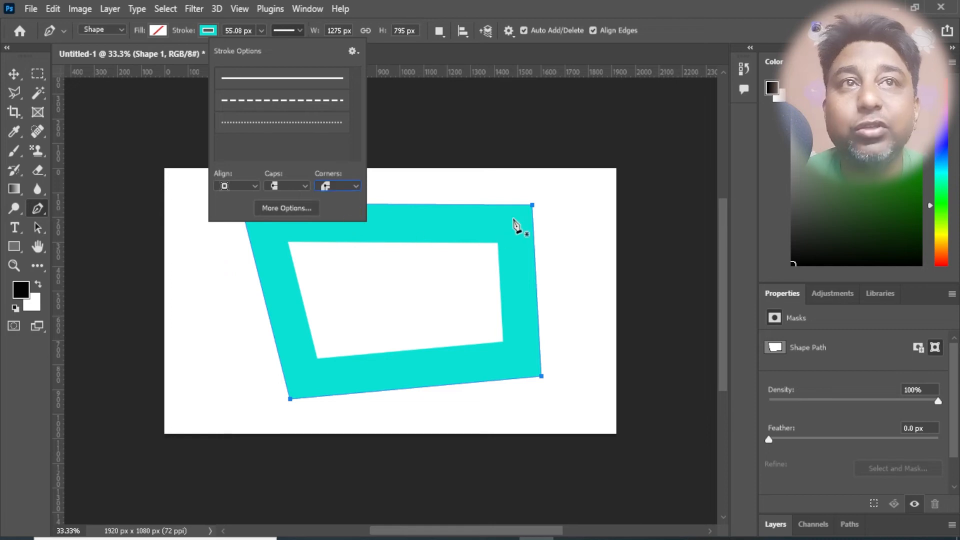
{"action": "left_click", "coordinate": [338, 184]}
{"action": "left_click", "coordinate": [344, 199]}
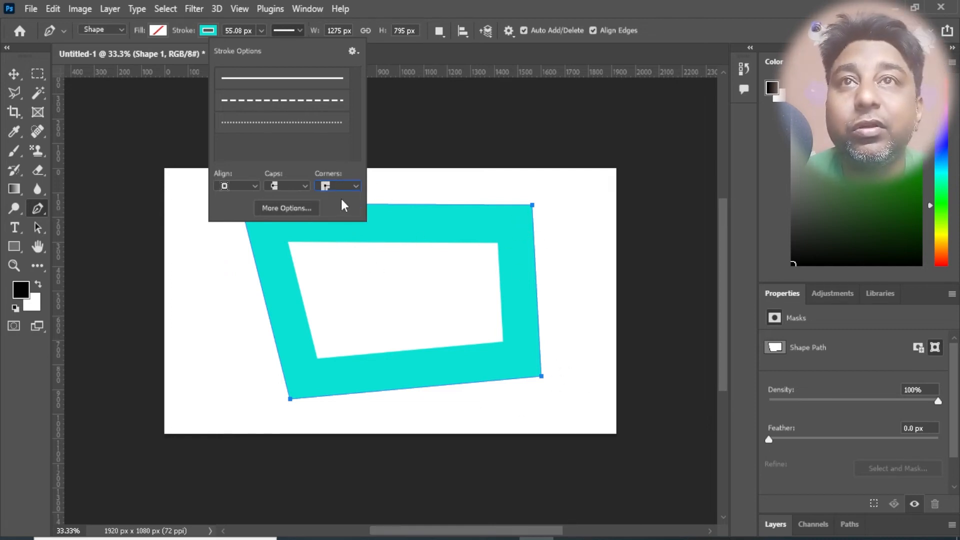
- Try butt caps on the four-sided shape's stroke and settle on square caps
{"action": "left_click", "coordinate": [305, 184]}
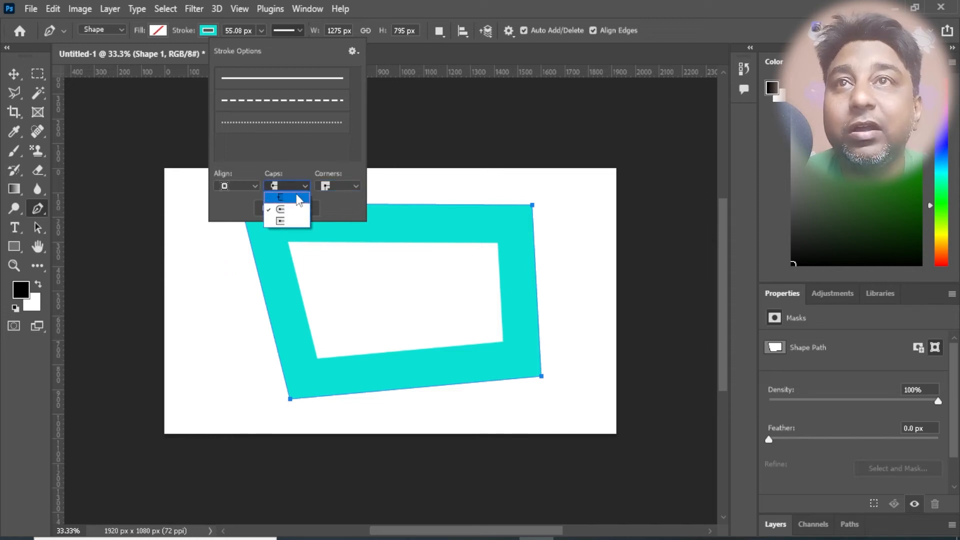
{"action": "left_click", "coordinate": [298, 198]}
{"action": "left_click", "coordinate": [303, 186]}
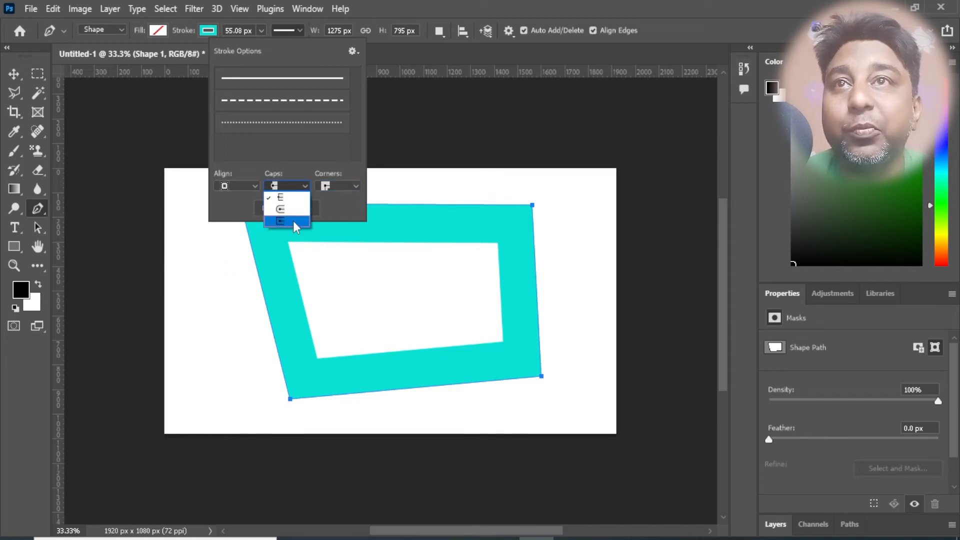
{"action": "left_click", "coordinate": [293, 221]}
{"action": "left_click", "coordinate": [298, 189]}
{"action": "left_click", "coordinate": [288, 184]}
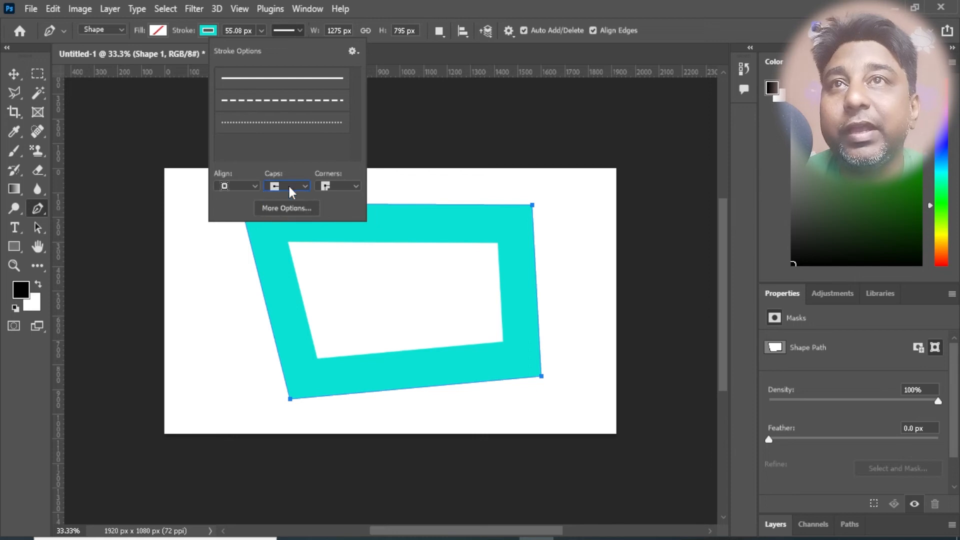
- Align the four-sided shape's stroke to the outside, try bevelled corners and settle on round corners
{"action": "left_click", "coordinate": [255, 187]}
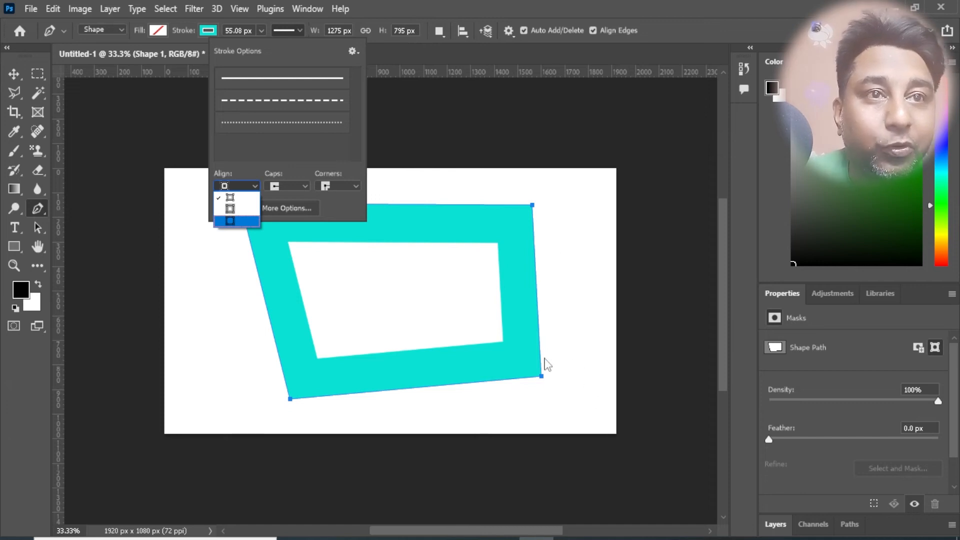
{"action": "left_click", "coordinate": [230, 221]}
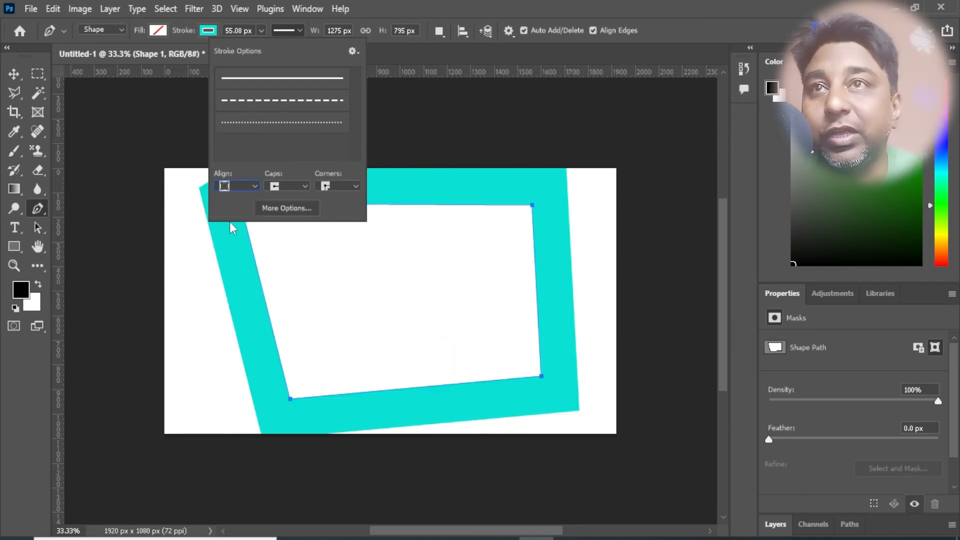
{"action": "left_click", "coordinate": [354, 186]}
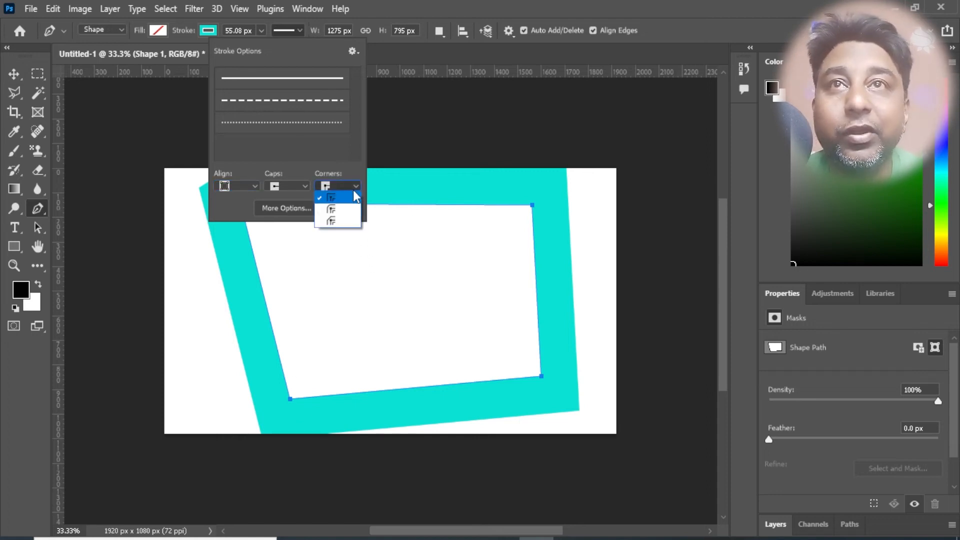
{"action": "left_click", "coordinate": [345, 214]}
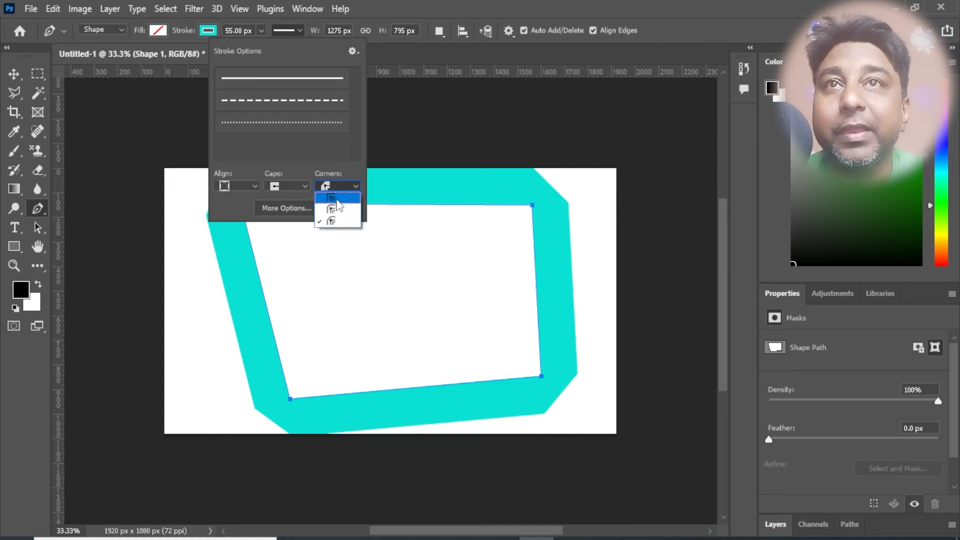
{"action": "left_click", "coordinate": [343, 220]}
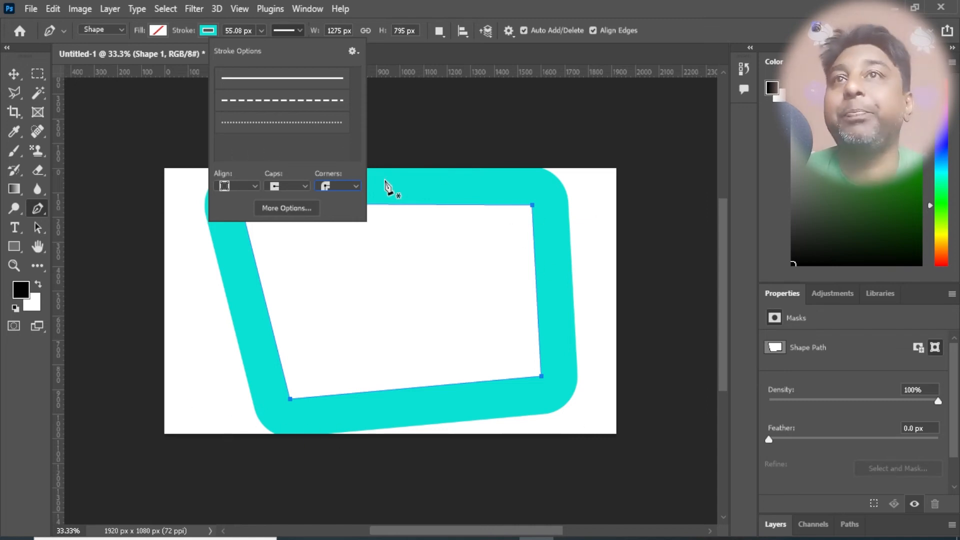
{"action": "left_click", "coordinate": [297, 29]}
{"action": "left_click", "coordinate": [298, 31]}
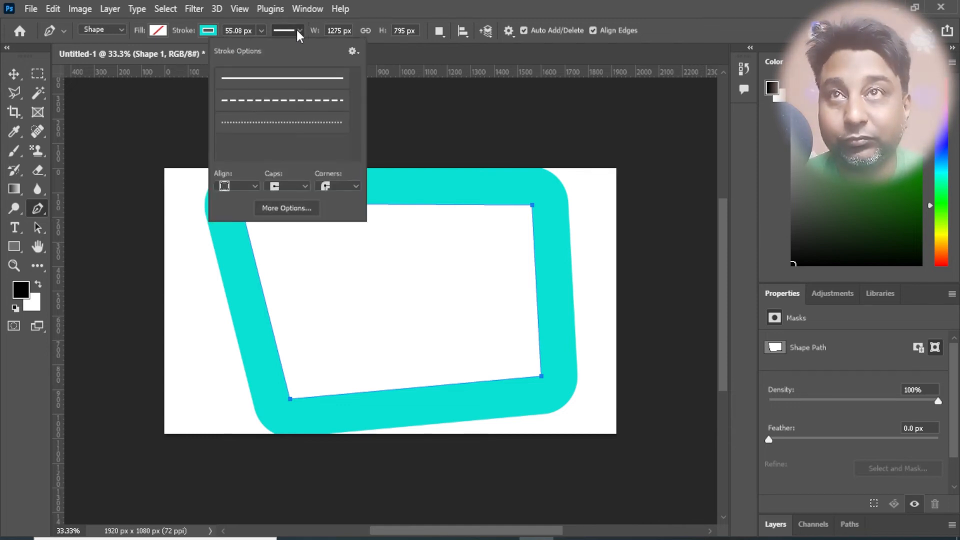
{"action": "left_click", "coordinate": [296, 30]}
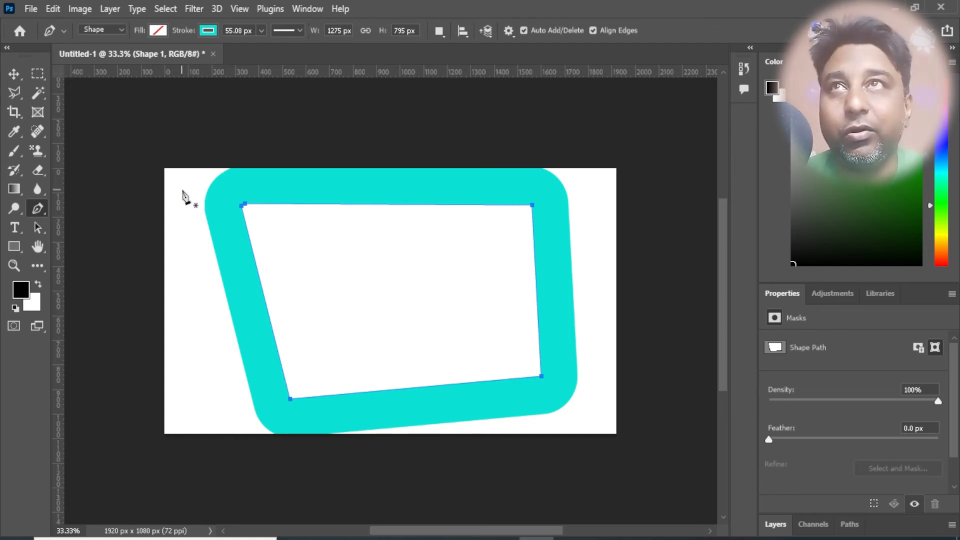
- Close the untitled document without saving and open the recent file Untitled-we.jpg
{"action": "left_click", "coordinate": [211, 53]}
{"action": "left_click", "coordinate": [482, 213]}
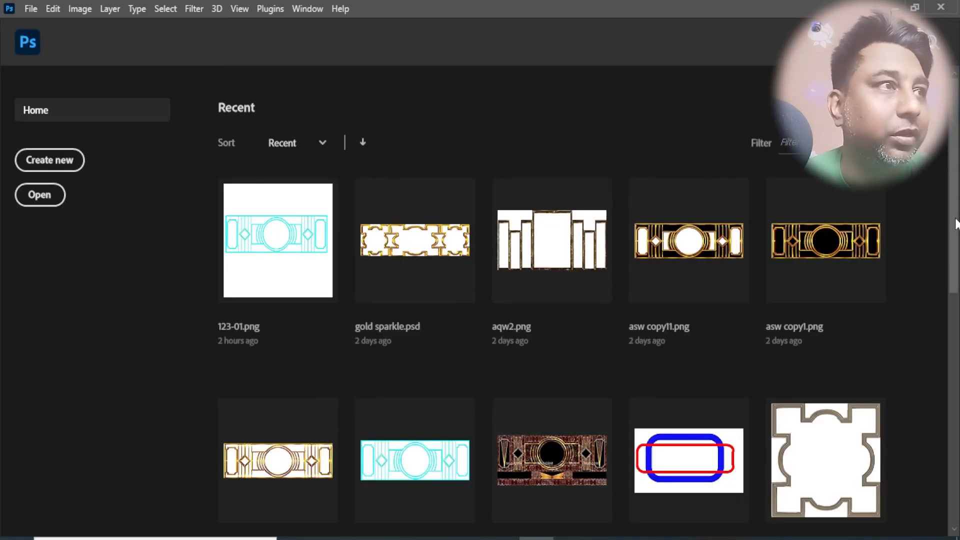
{"action": "left_click_drag", "start_coordinate": [956, 224], "coordinate": [955, 388]}
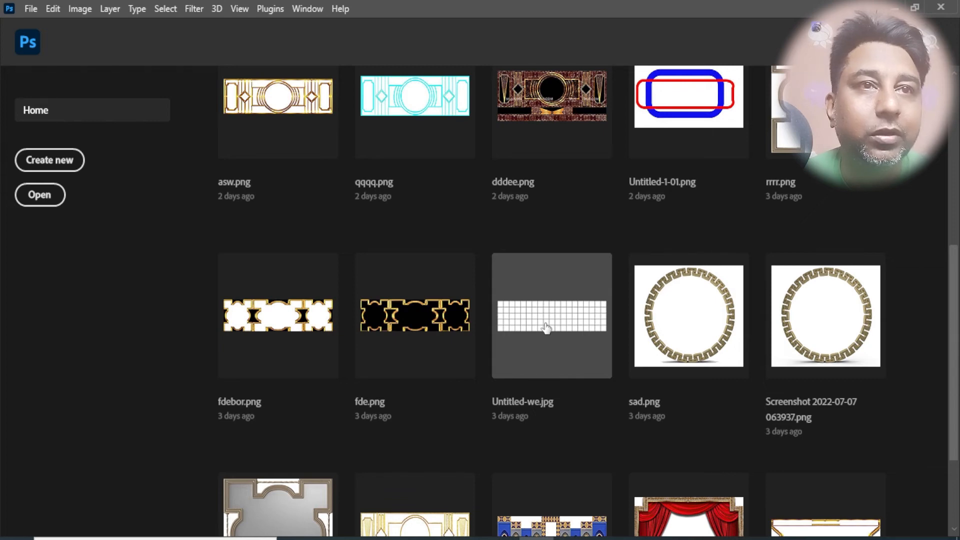
{"action": "left_click", "coordinate": [546, 328]}
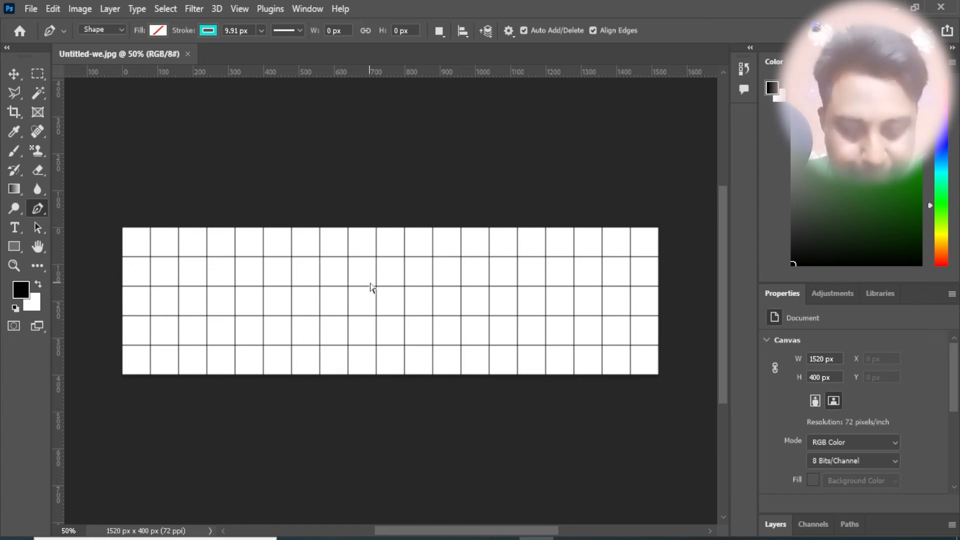
- Trace one grid cell near the image centre with the Pen tool as a closed square shape of about 80 × 80 px
{"action": "scroll", "coordinate": [370, 287], "scroll_direction": "up", "scroll_amount": 4}
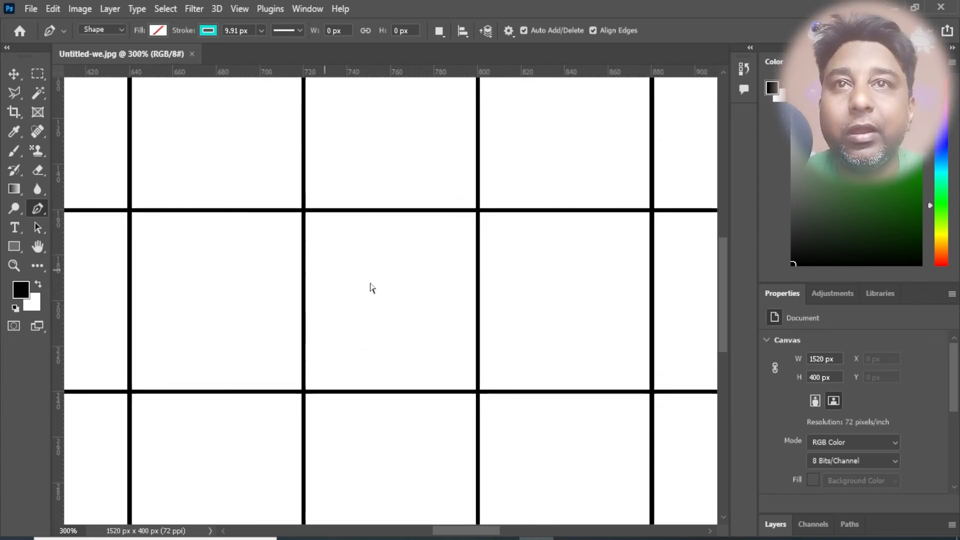
{"action": "scroll", "coordinate": [370, 287], "scroll_direction": "up", "scroll_amount": 3}
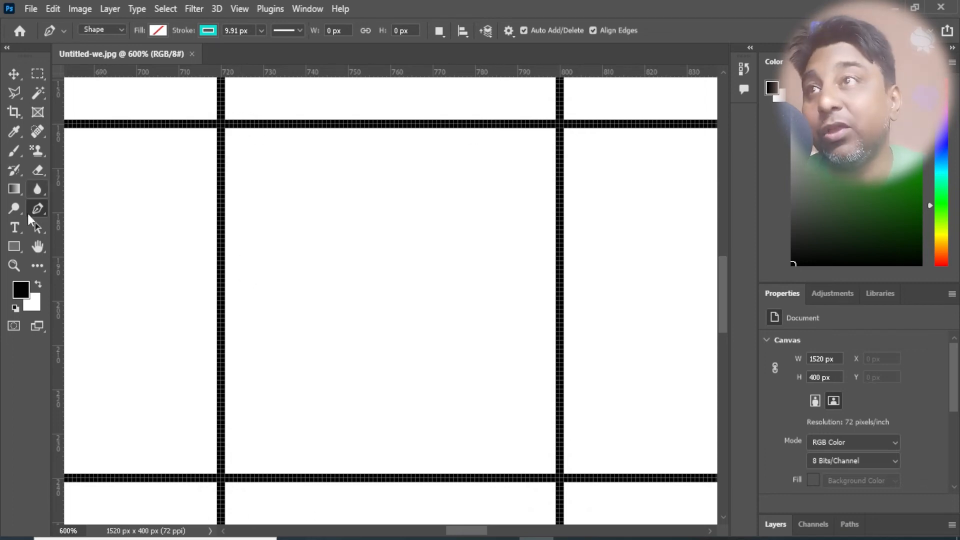
{"action": "left_click", "coordinate": [220, 124]}
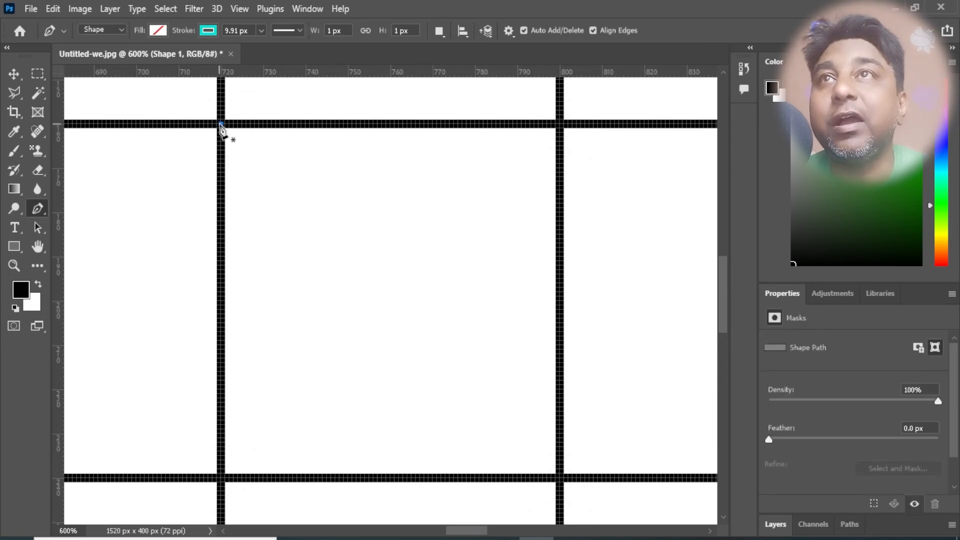
{"action": "left_click", "coordinate": [559, 124]}
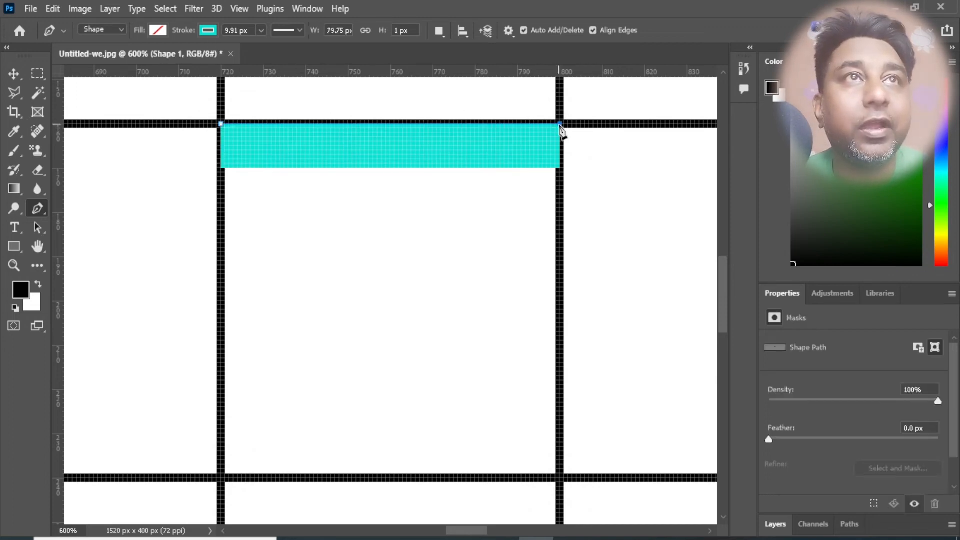
{"action": "left_click", "coordinate": [560, 478]}
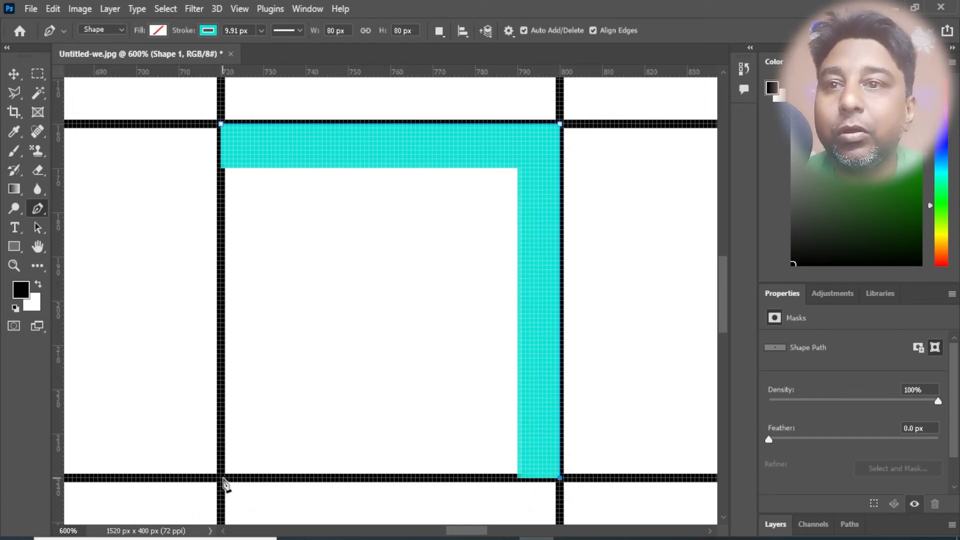
{"action": "left_click", "coordinate": [222, 479]}
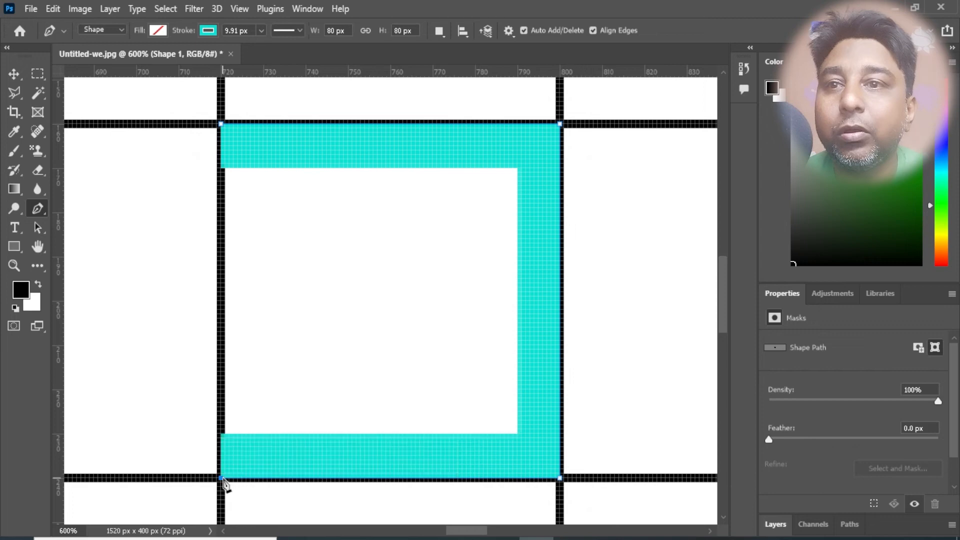
{"action": "left_click", "coordinate": [221, 124]}
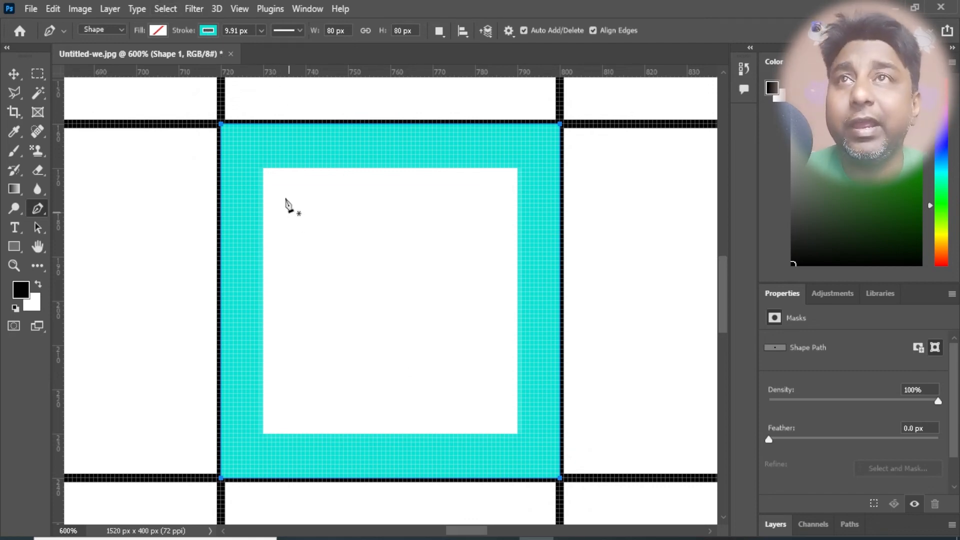
- Try centre and outside stroke alignment on the traced square, and return the stroke to inside alignment
{"action": "left_click", "coordinate": [300, 31]}
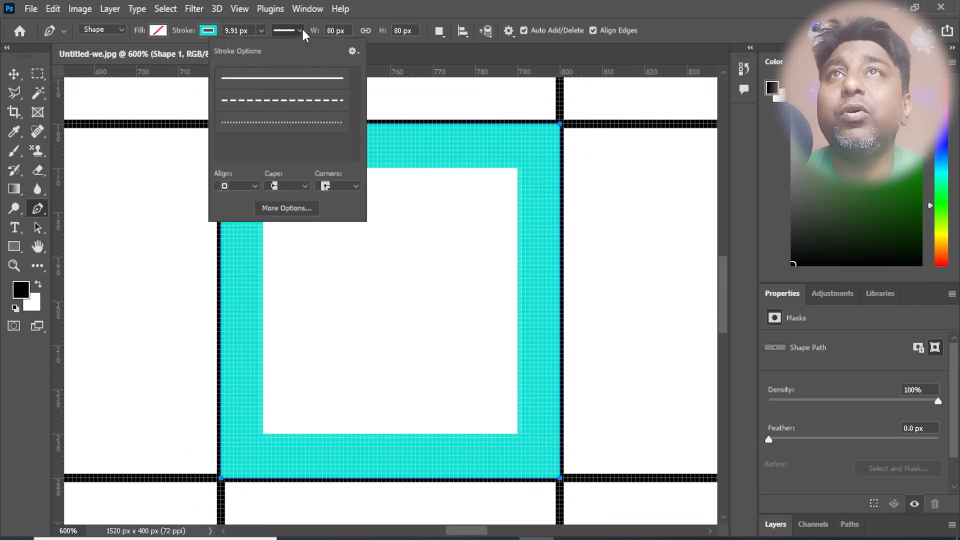
{"action": "left_click", "coordinate": [256, 188]}
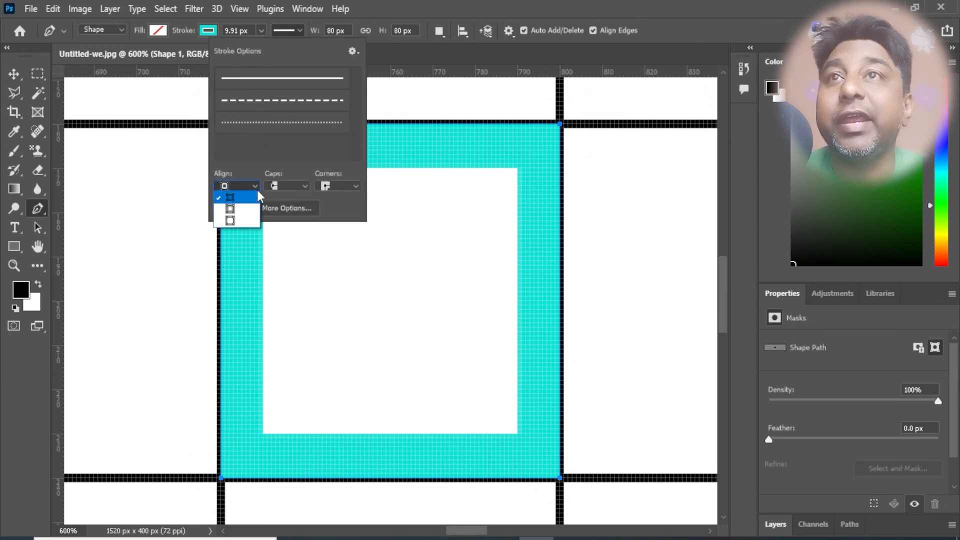
{"action": "left_click", "coordinate": [244, 221]}
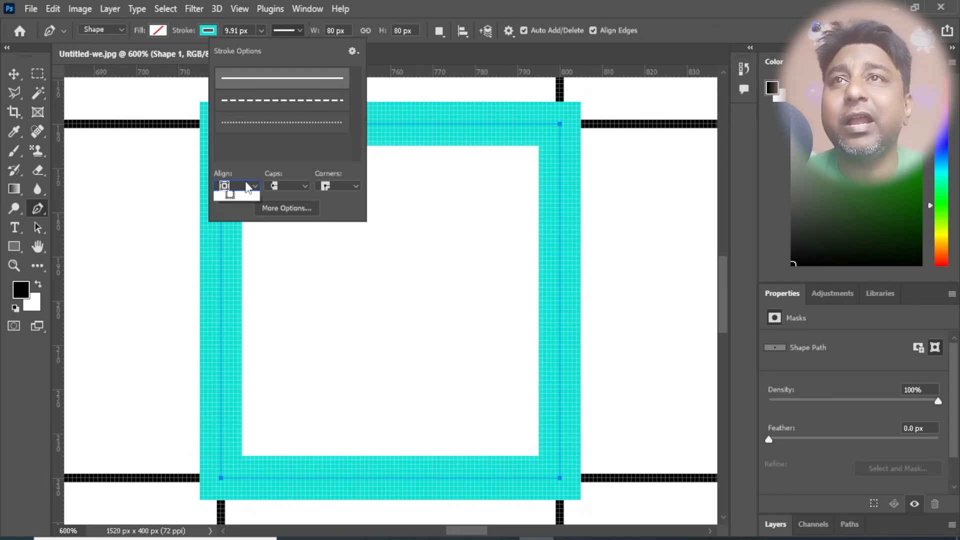
{"action": "left_click", "coordinate": [229, 220]}
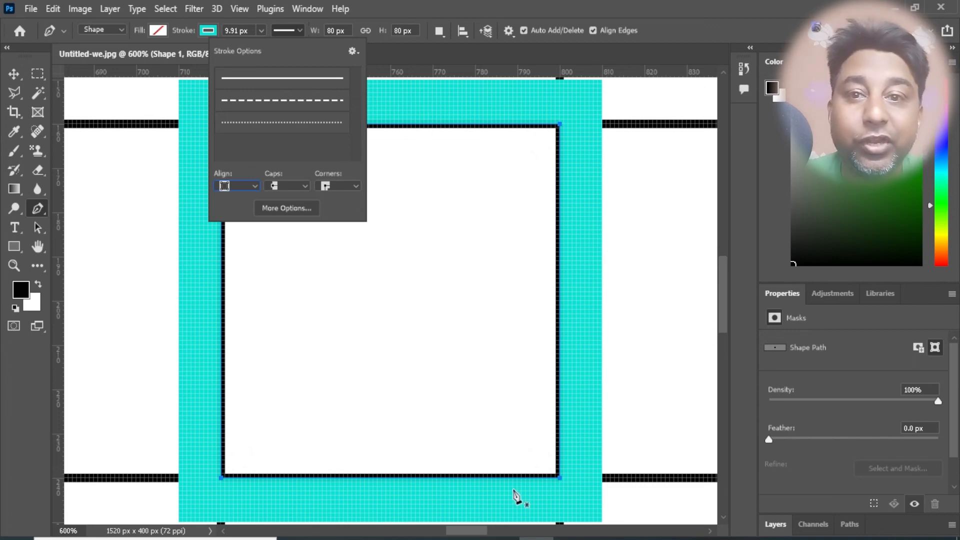
{"action": "left_click", "coordinate": [256, 189]}
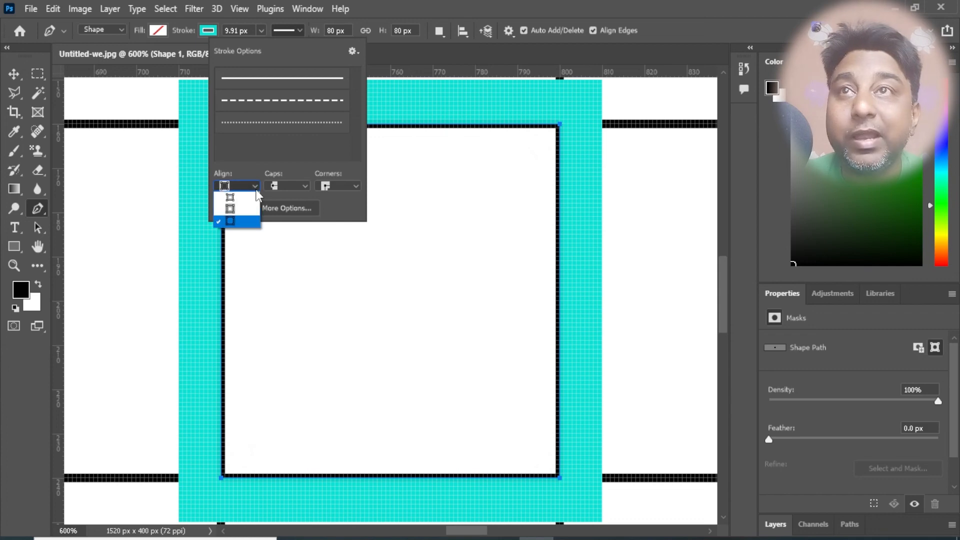
{"action": "left_click", "coordinate": [247, 194]}
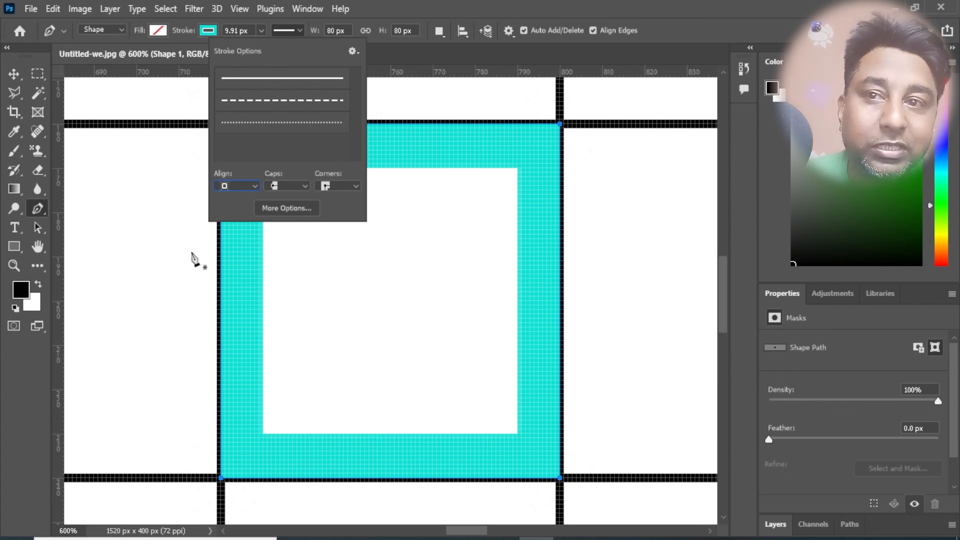
{"action": "left_click", "coordinate": [300, 31]}
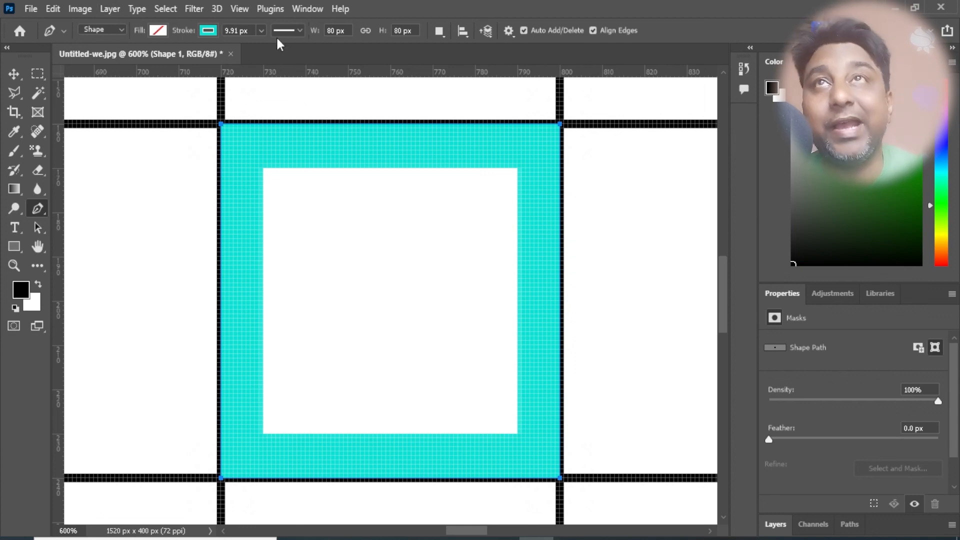
{"action": "left_click", "coordinate": [301, 31]}
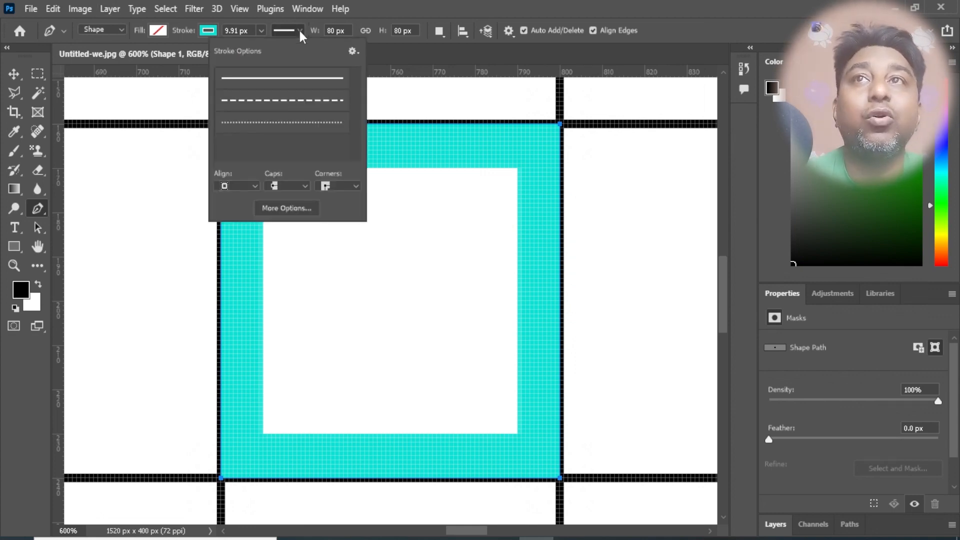
{"action": "left_click", "coordinate": [299, 31]}
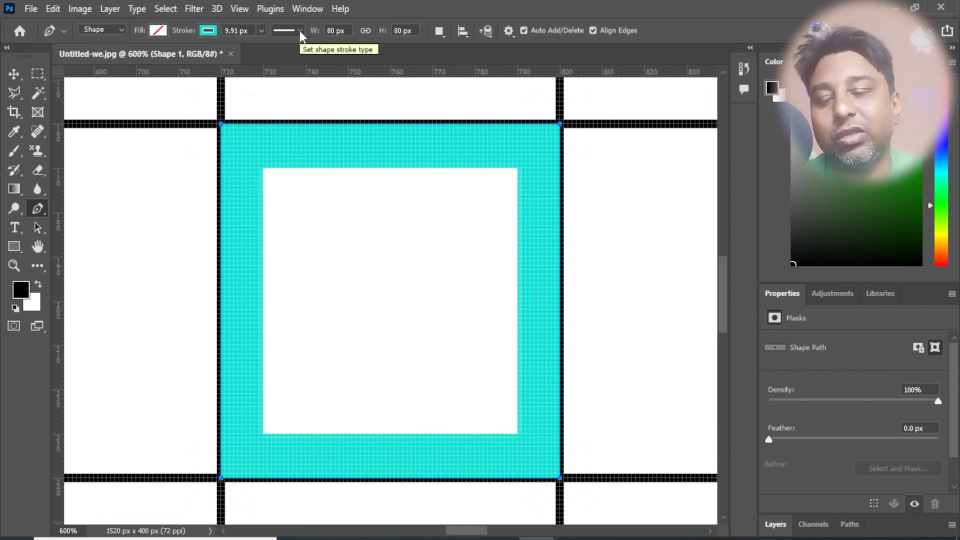